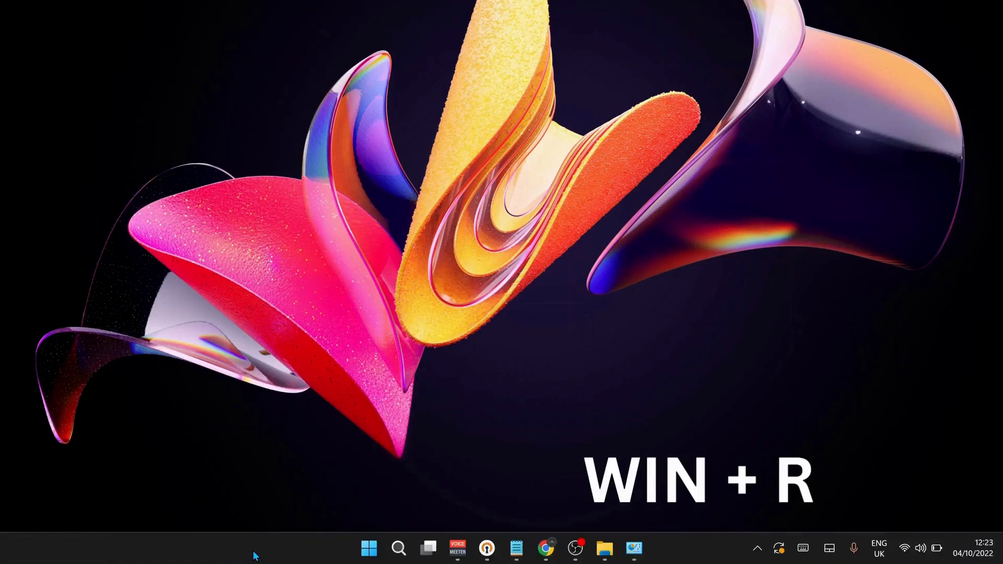
Open the Network Connections window by running NCPA.CPL.
{"action": "key", "text": "super+r"}
{"action": "left_click_drag", "start_coordinate": [195, 399], "coordinate": [557, 262]}
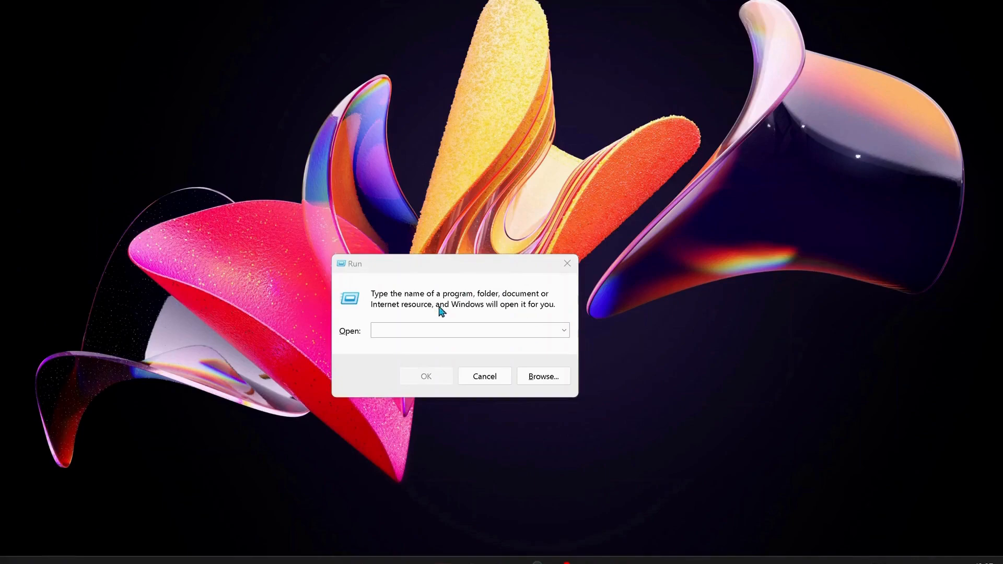
{"action": "left_click", "coordinate": [463, 328]}
{"action": "type", "text": "NCPA.CPL"}
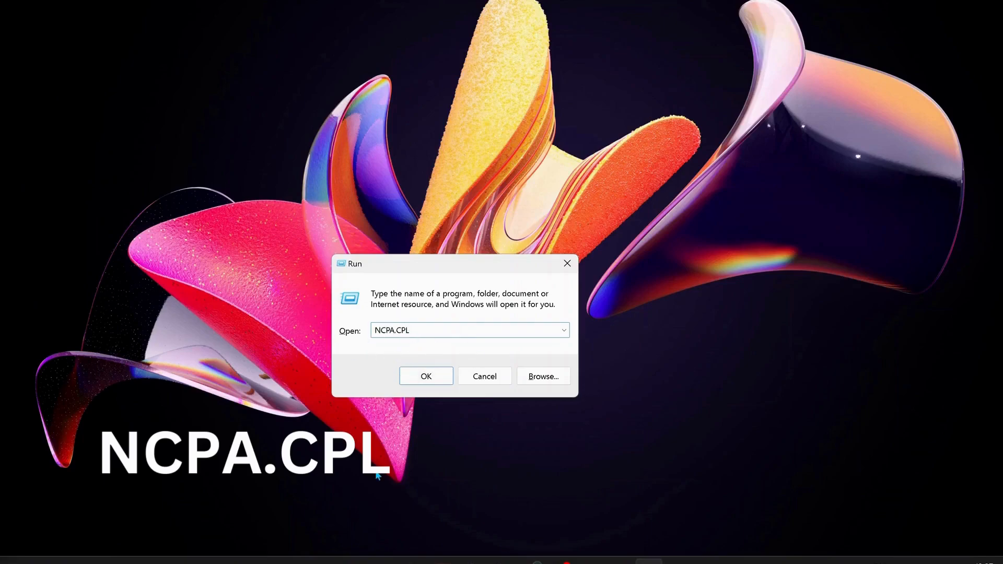
{"action": "left_click", "coordinate": [420, 377]}
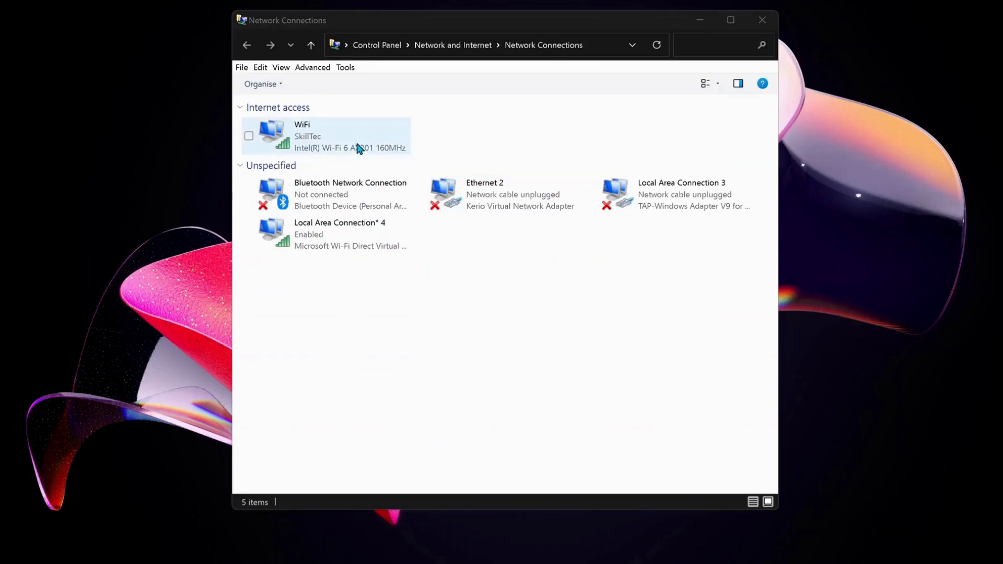
Open the Internet Protocol Version 4 (TCP/IPv4) properties of the WiFi adapter.
{"action": "left_click", "coordinate": [330, 146]}
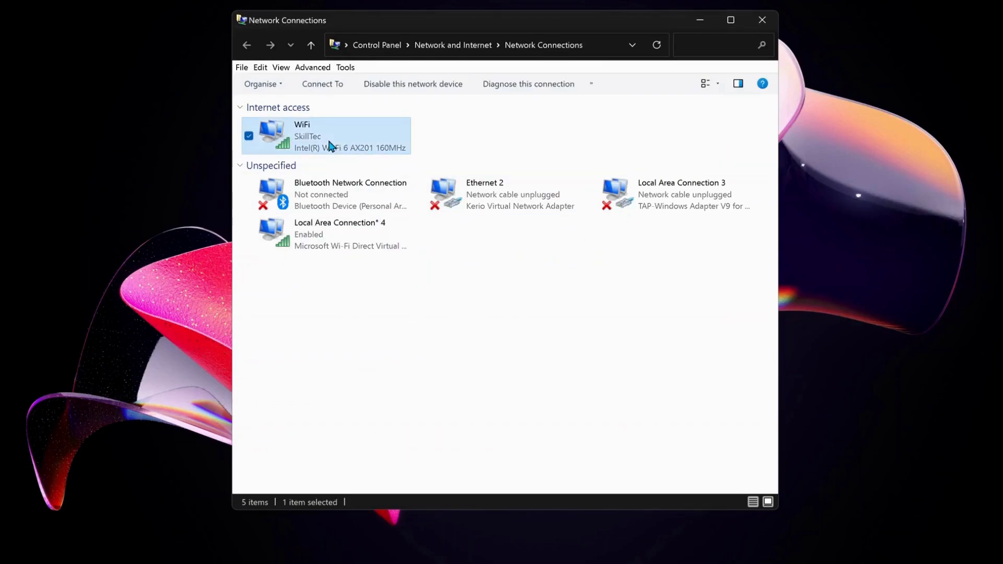
{"action": "right_click", "coordinate": [330, 145]}
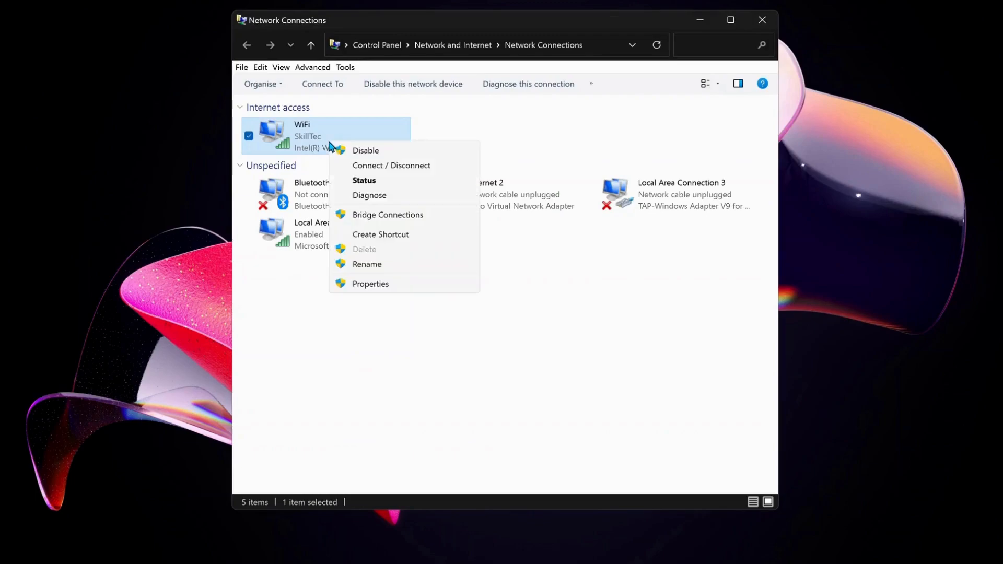
{"action": "left_click", "coordinate": [374, 289]}
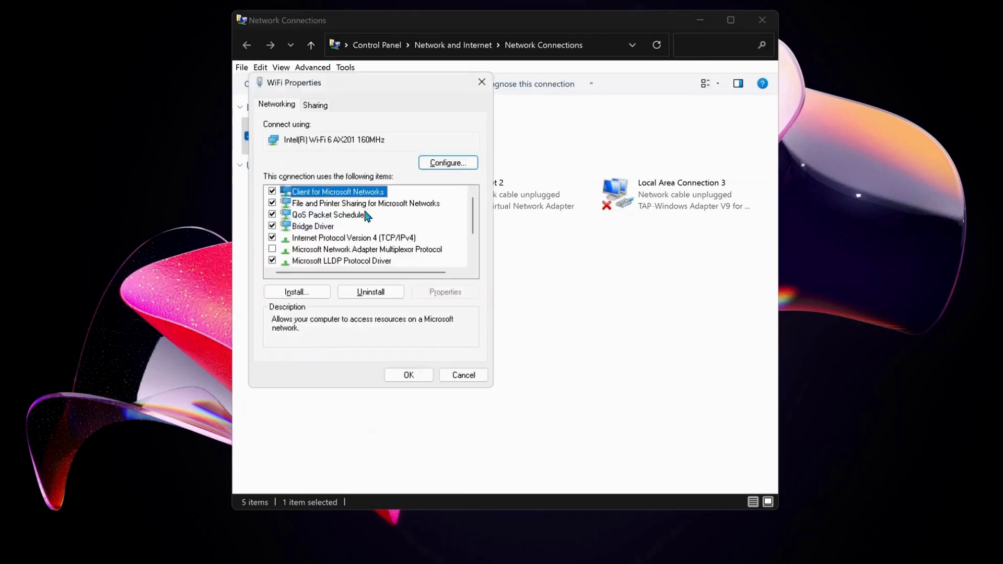
{"action": "left_click", "coordinate": [337, 240]}
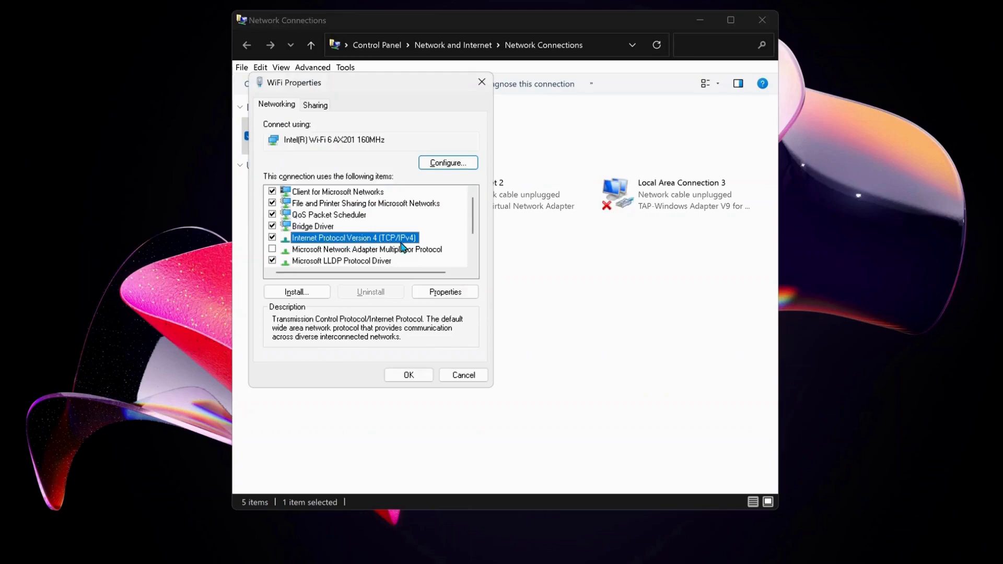
{"action": "left_click", "coordinate": [445, 292]}
{"action": "left_click", "coordinate": [297, 310]}
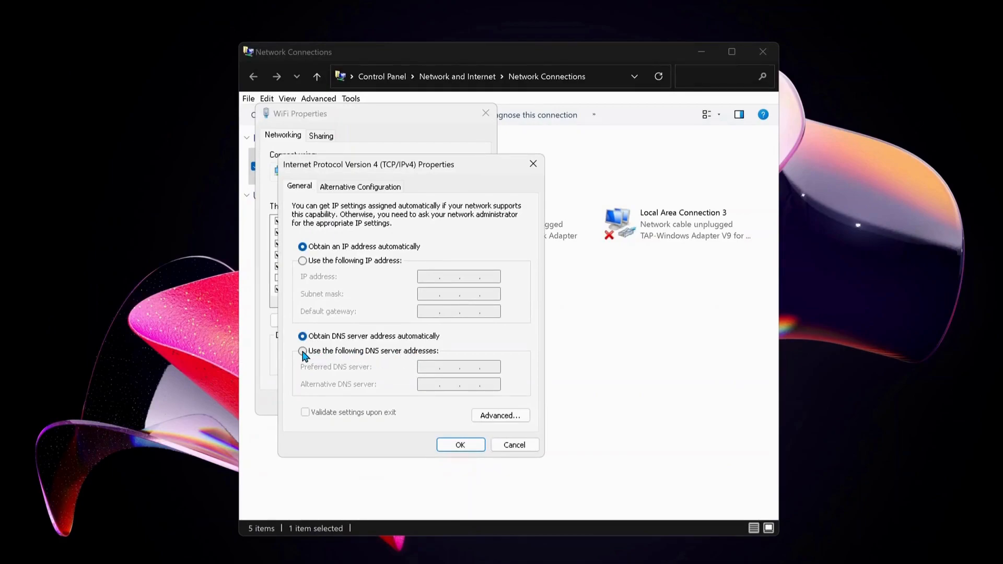
Set the preferred DNS server to 8.8.8.8 and the alternative to 8.8.4.4, with settings validated upon exit.
{"action": "left_click", "coordinate": [303, 351]}
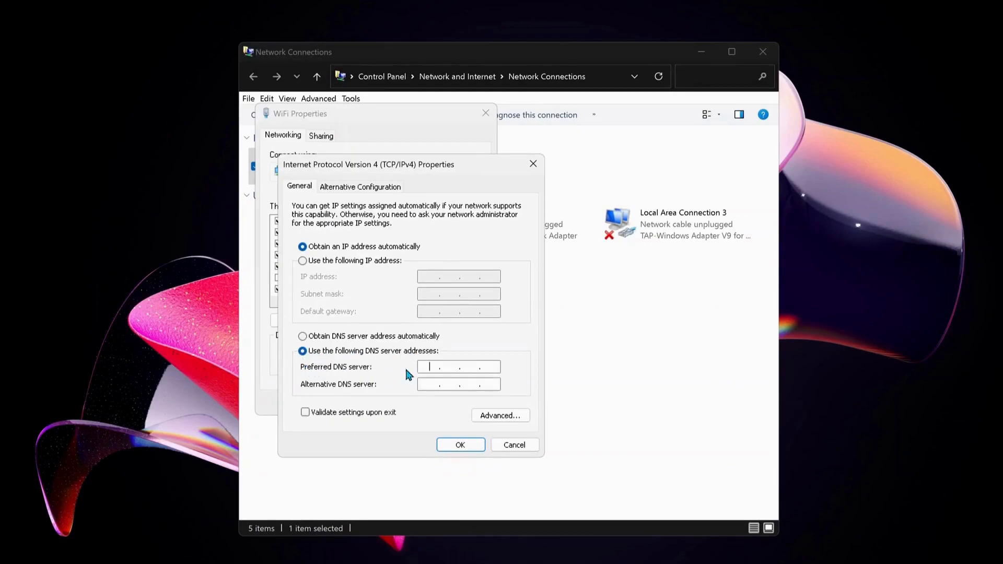
{"action": "left_click", "coordinate": [431, 368]}
{"action": "type", "text": "8"}
{"action": "left_click", "coordinate": [428, 385]}
{"action": "type", "text": "8.8.8"}
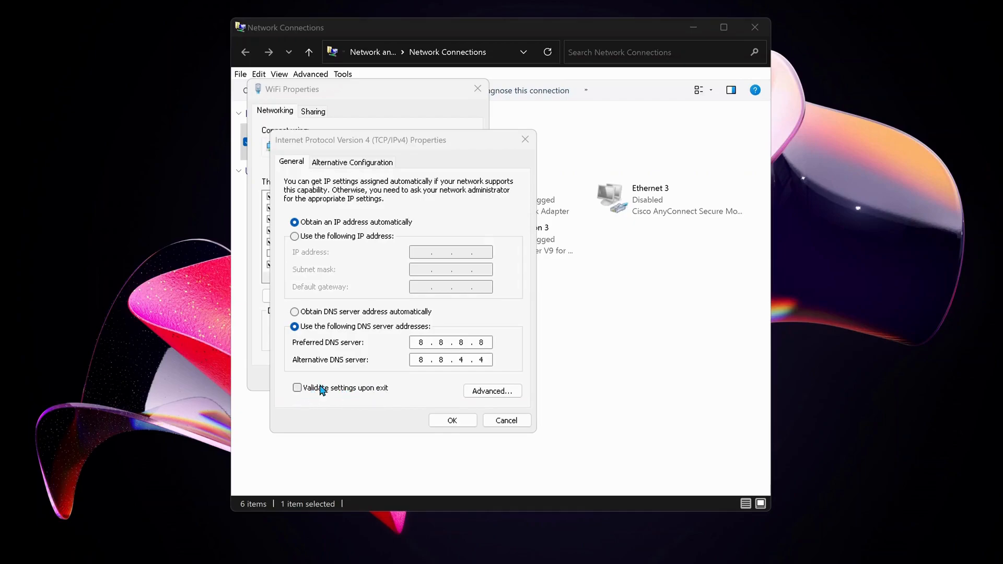
{"action": "left_click", "coordinate": [297, 387]}
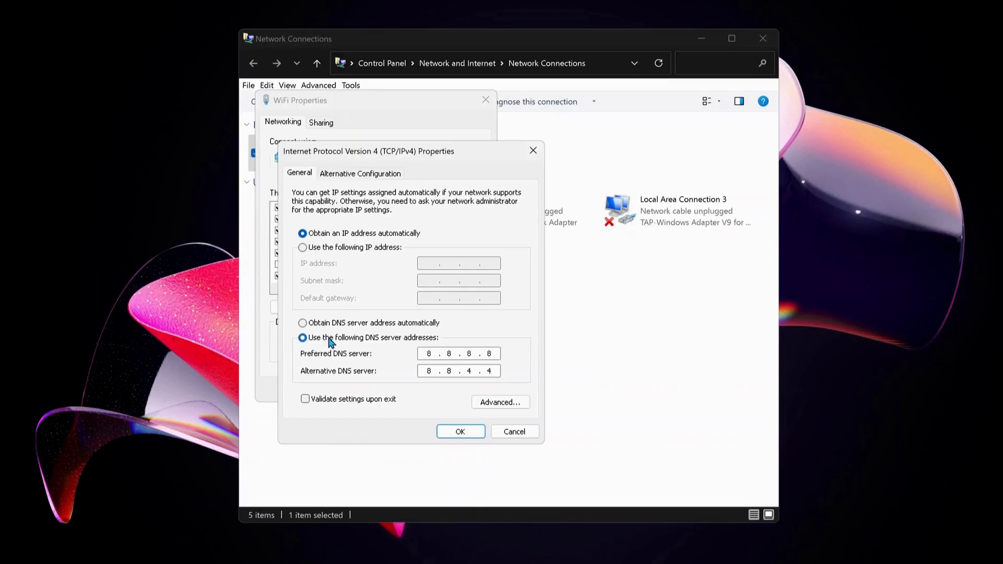
Set the WiFi adapter to obtain its DNS server address automatically and apply the IPv4 settings.
{"action": "left_click", "coordinate": [302, 324]}
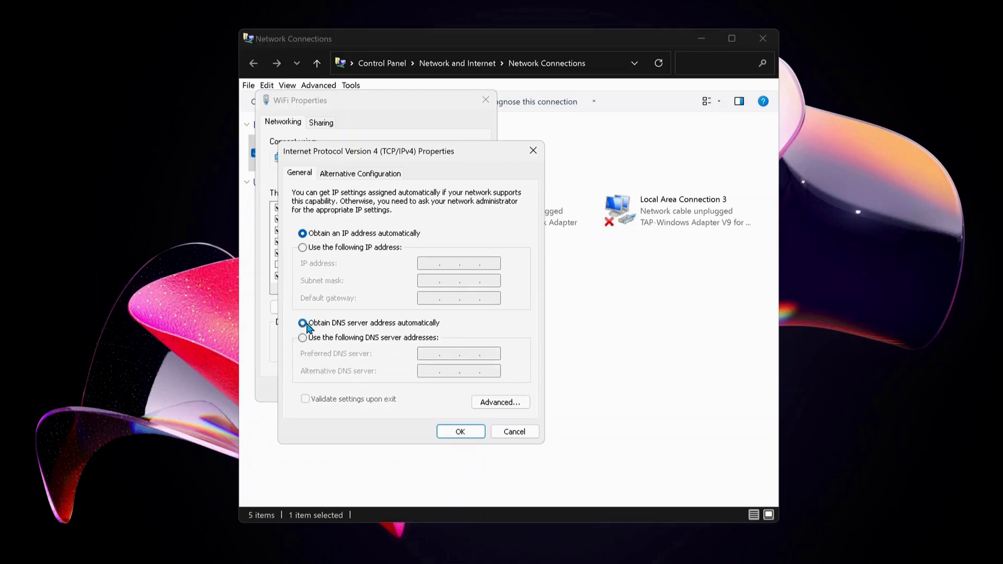
{"action": "left_click", "coordinate": [465, 432]}
{"action": "left_click", "coordinate": [413, 334]}
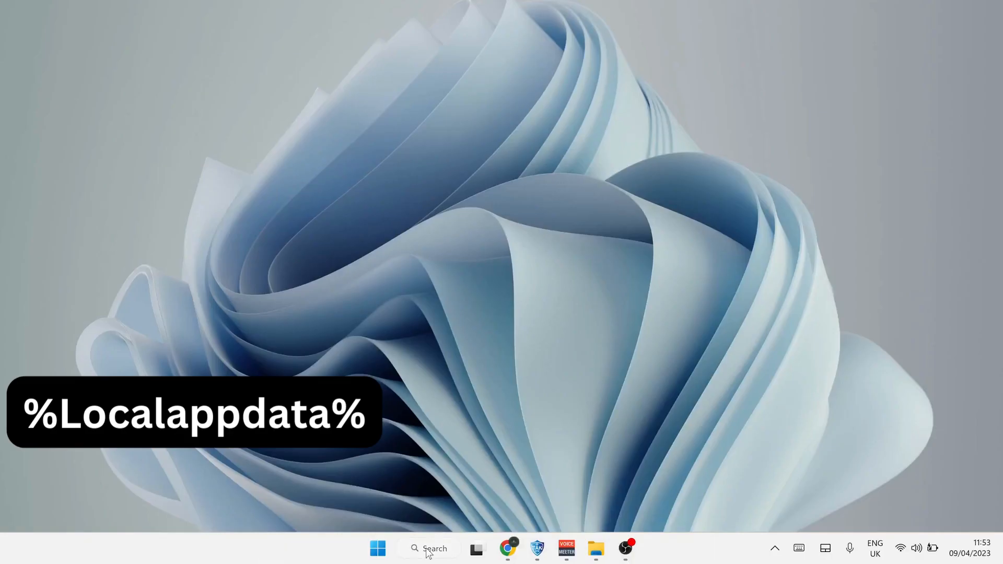
Delete the Roblox folder from the Temp folder inside %localappdata%.
{"action": "left_click", "coordinate": [427, 551]}
{"action": "type", "text": "%localappdata%"}
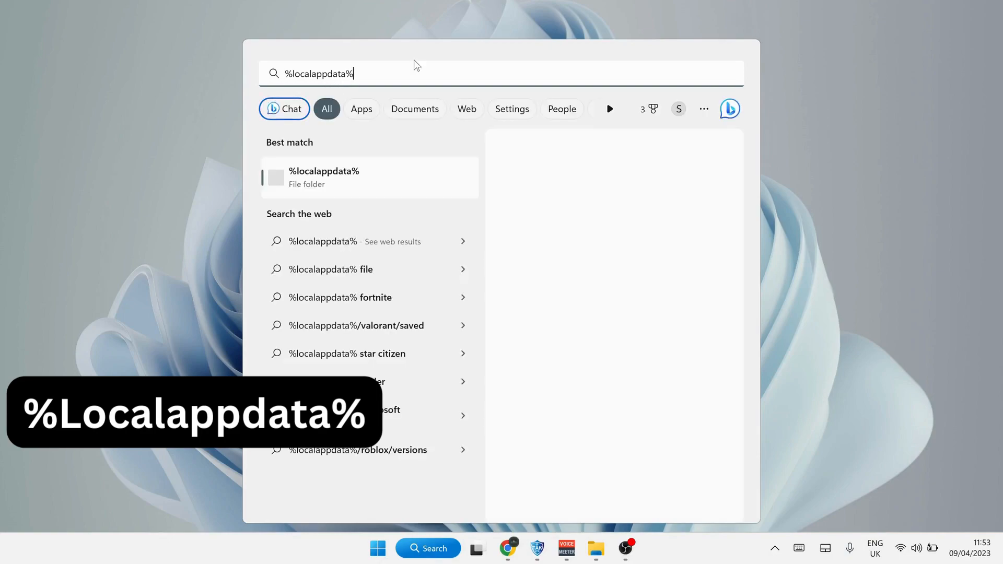
{"action": "key", "text": "Return"}
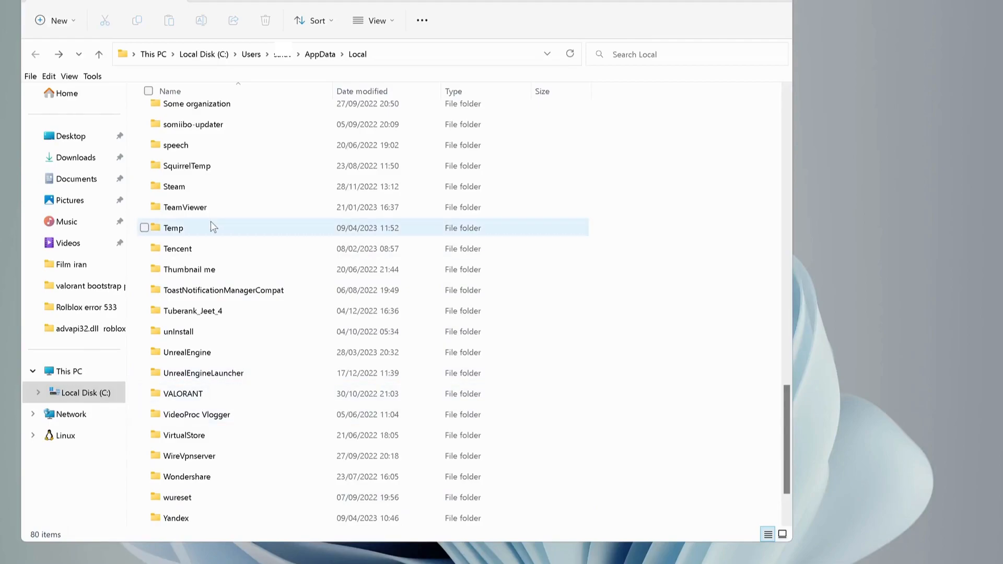
{"action": "double_click", "coordinate": [211, 222]}
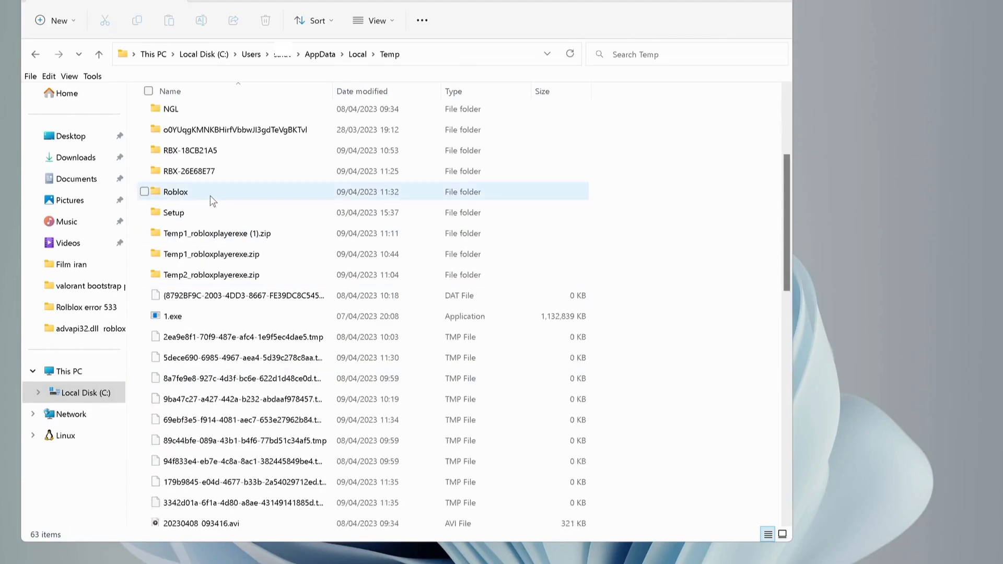
{"action": "left_click", "coordinate": [252, 195]}
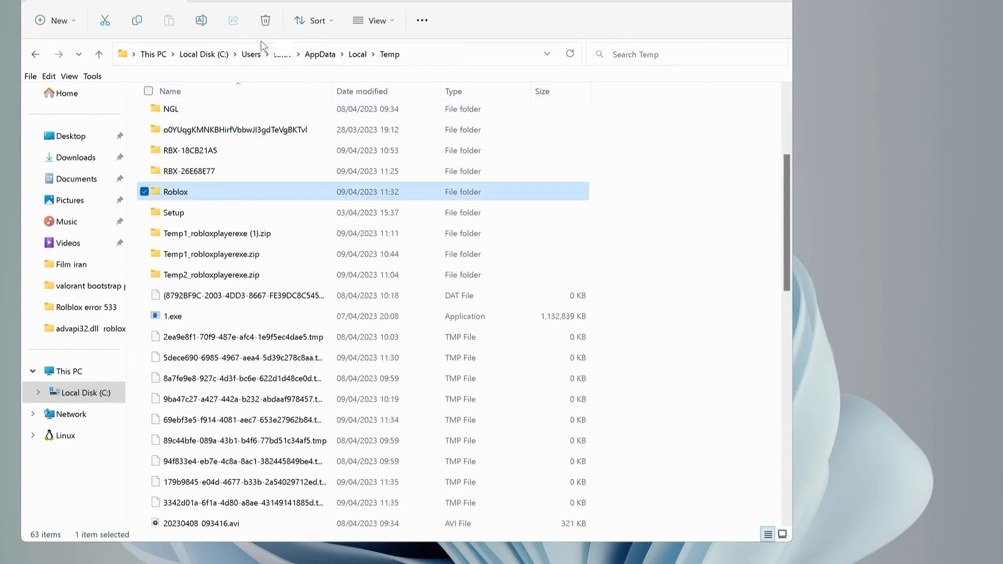
{"action": "left_click", "coordinate": [265, 20]}
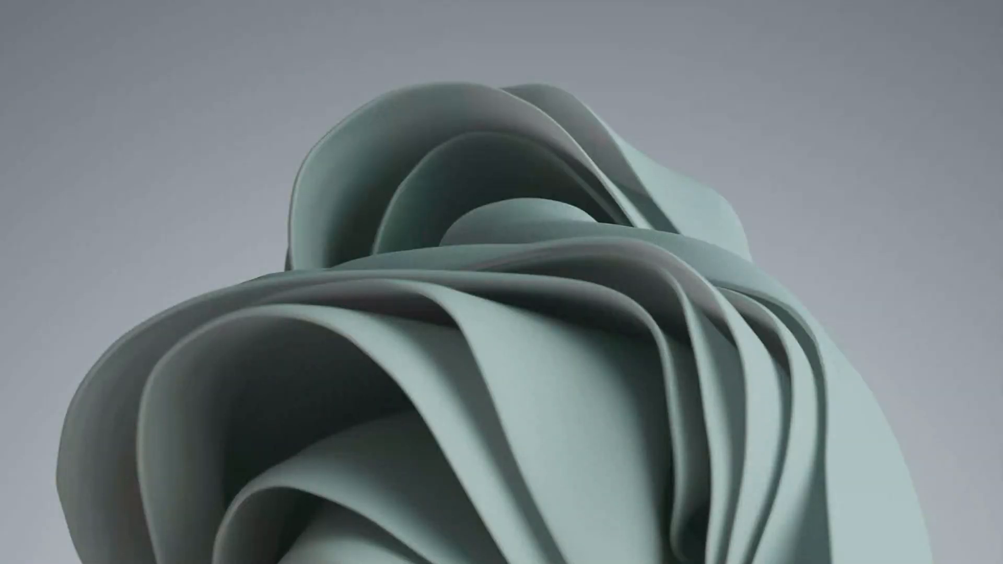
Switch to Chrome and open its Privacy and security settings.
{"action": "mouse_move", "coordinate": [507, 563]}
{"action": "left_click", "coordinate": [548, 554]}
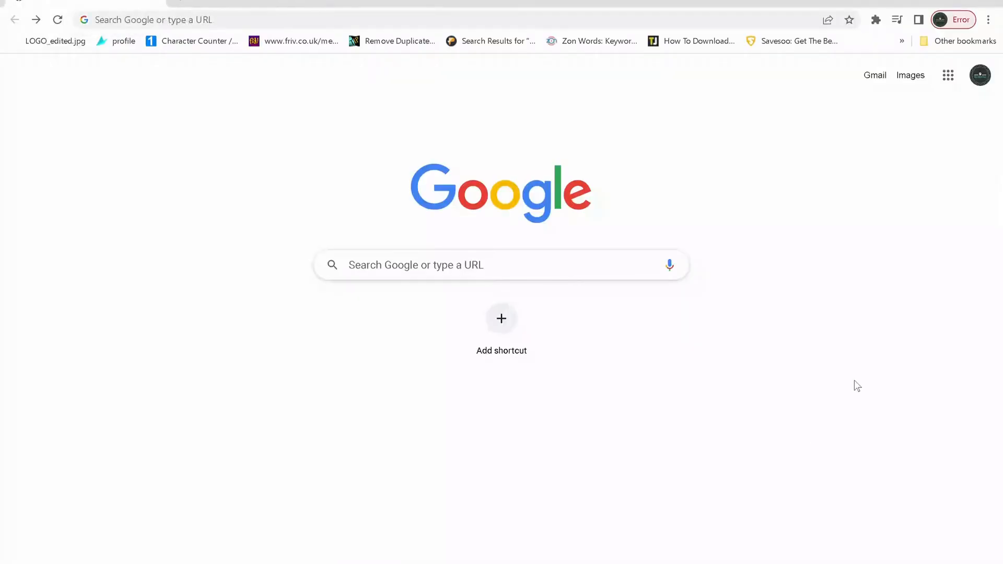
{"action": "left_click", "coordinate": [989, 24]}
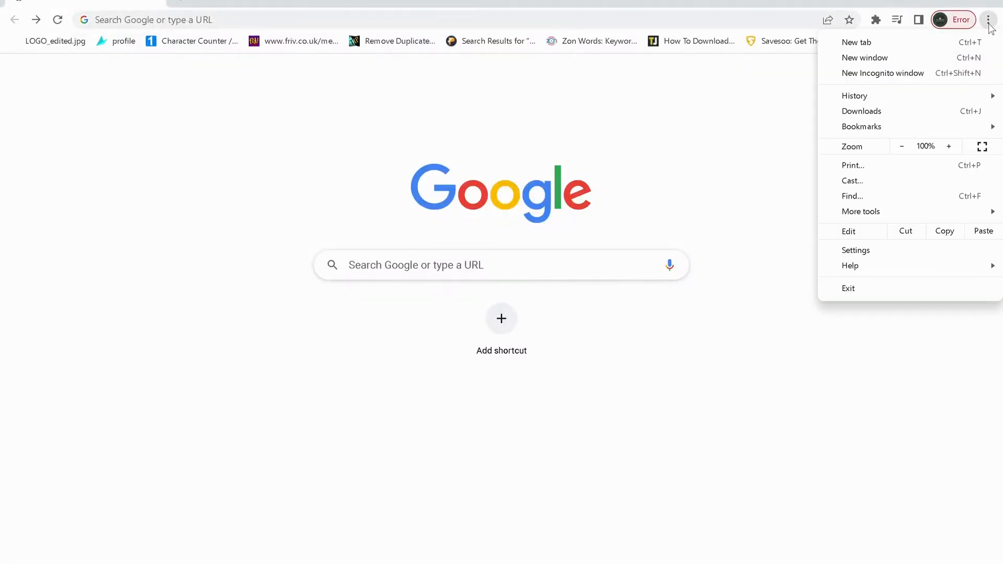
{"action": "left_click", "coordinate": [870, 256]}
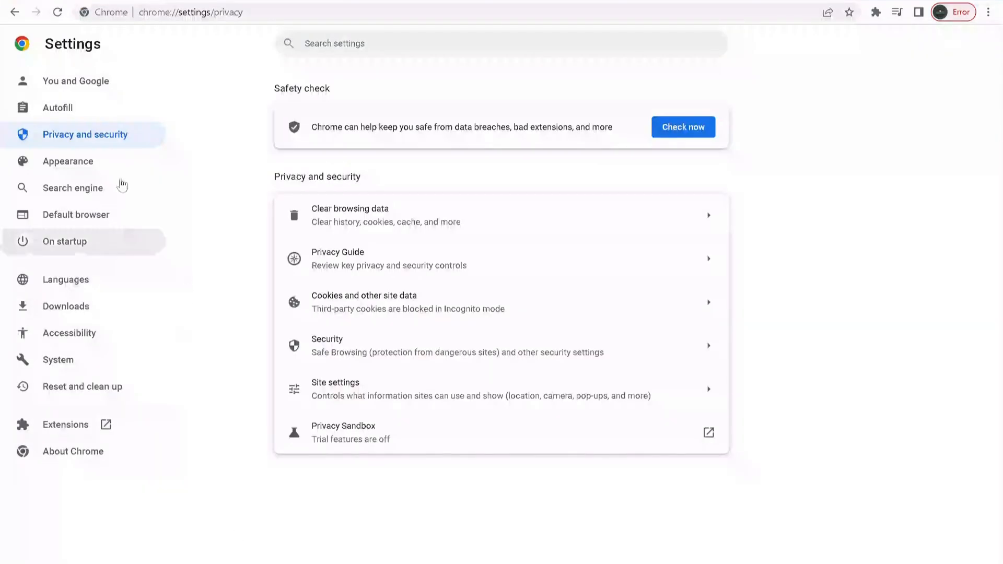
{"action": "left_click", "coordinate": [78, 139]}
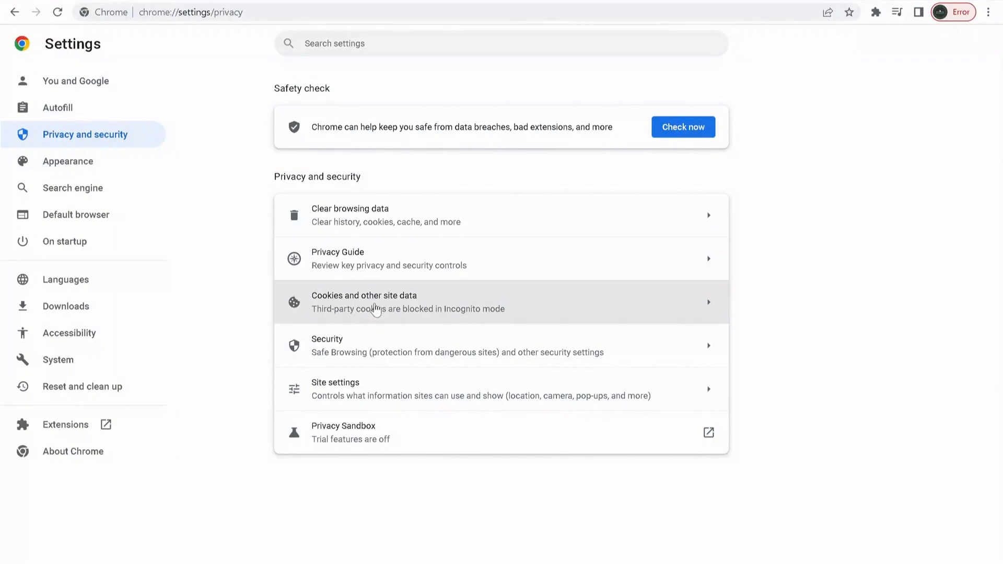
Search the stored data and permissions of all sites for roblox.
{"action": "left_click", "coordinate": [420, 305]}
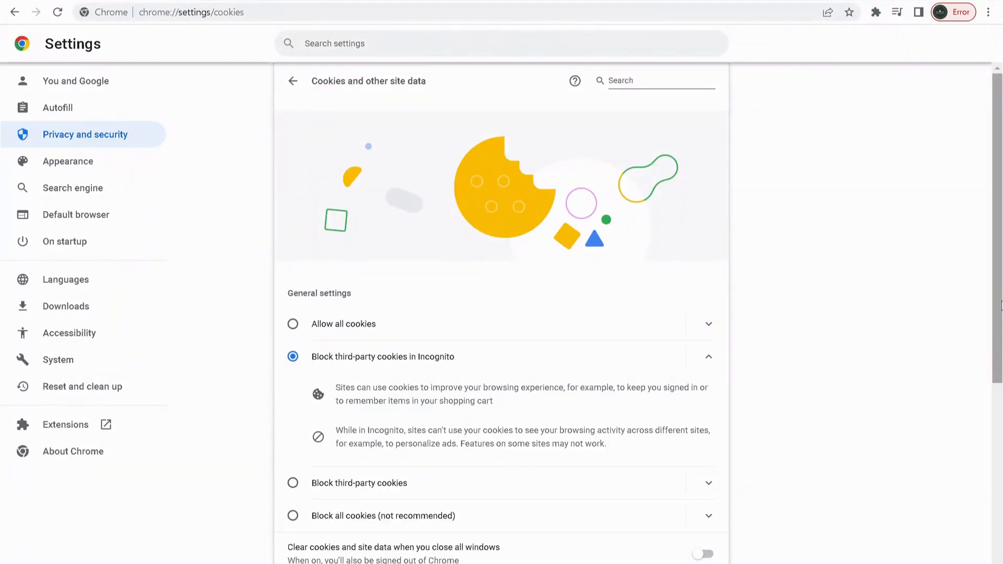
{"action": "left_click_drag", "start_coordinate": [998, 306], "coordinate": [998, 526]}
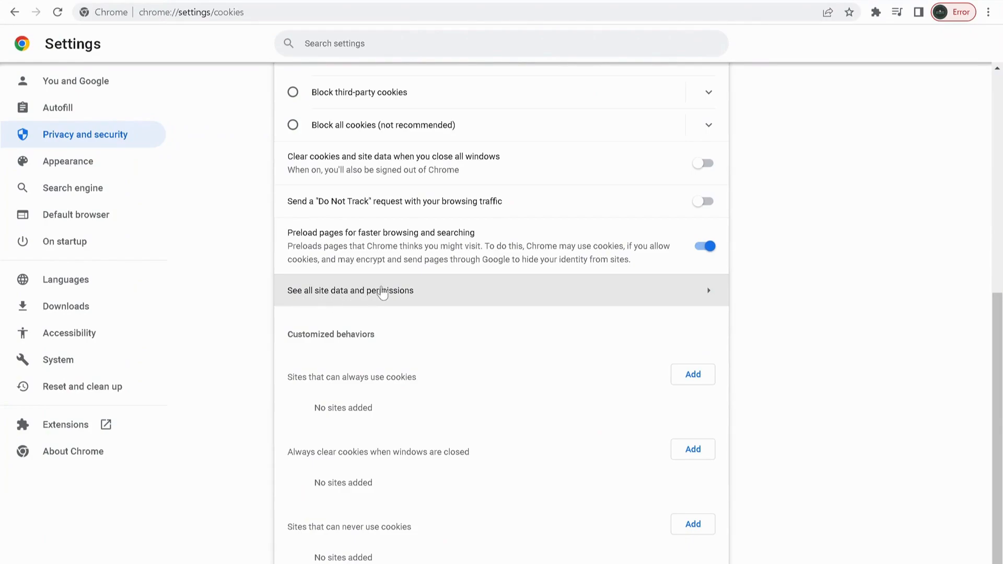
{"action": "left_click", "coordinate": [420, 294]}
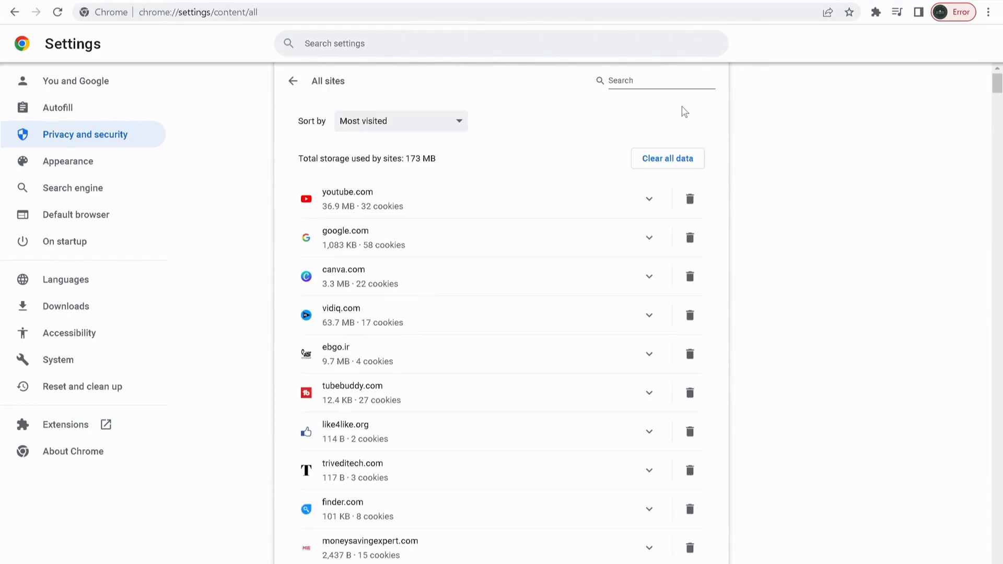
{"action": "left_click", "coordinate": [625, 80]}
{"action": "type", "text": "roblox"}
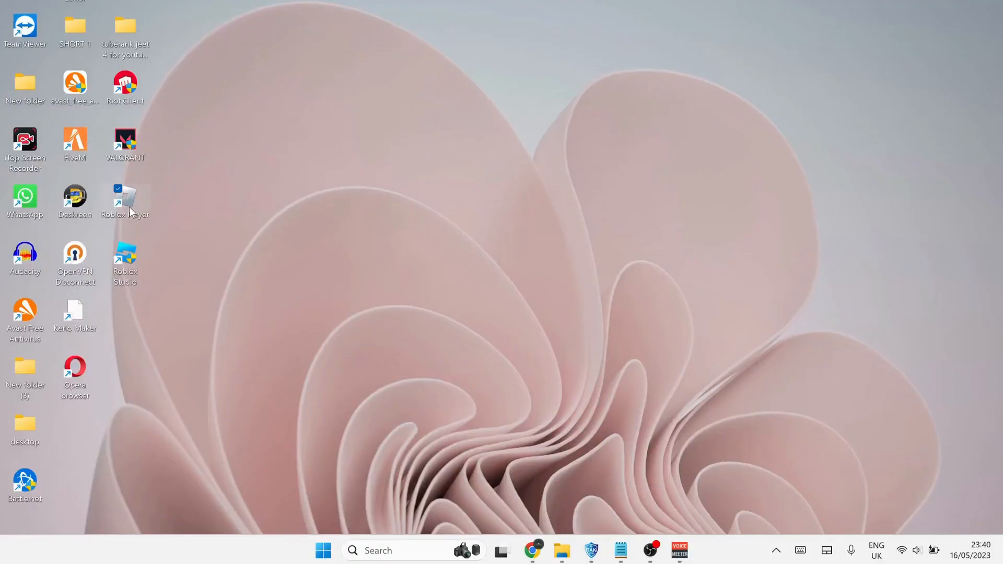
Set the Roblox Player shortcut to run in compatibility mode for Windows 8 and as an administrator.
{"action": "right_click", "coordinate": [129, 203]}
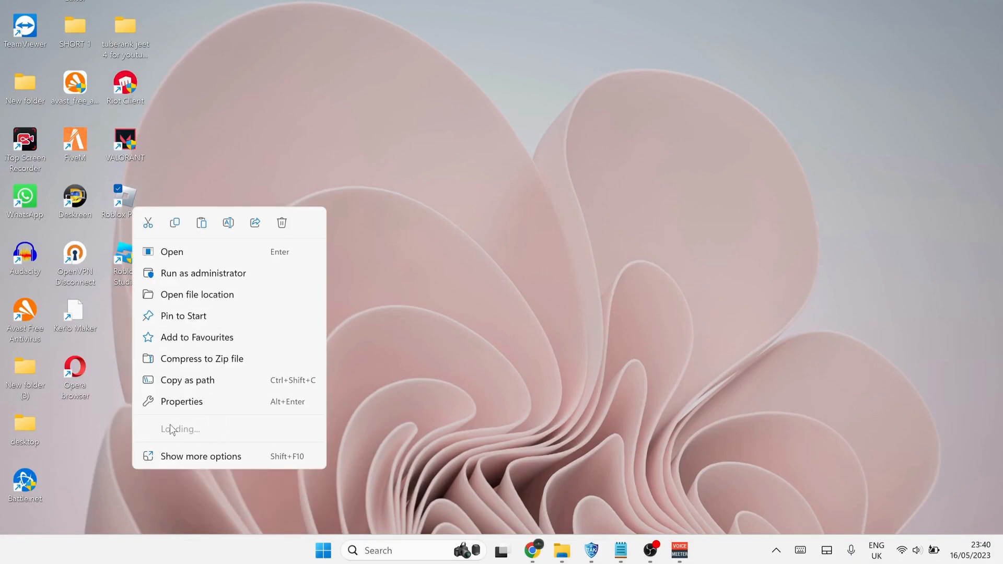
{"action": "left_click", "coordinate": [178, 411]}
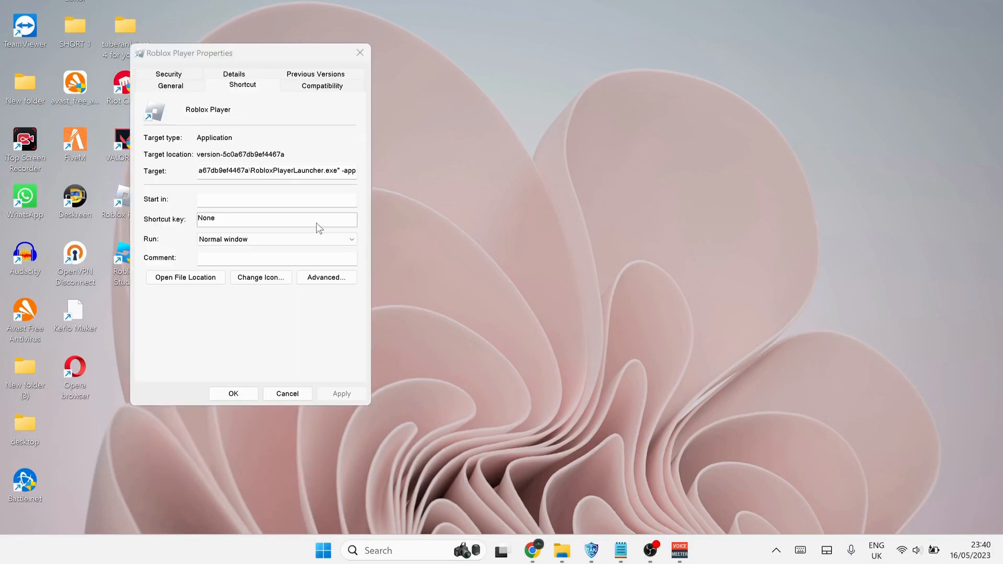
{"action": "left_click", "coordinate": [319, 87]}
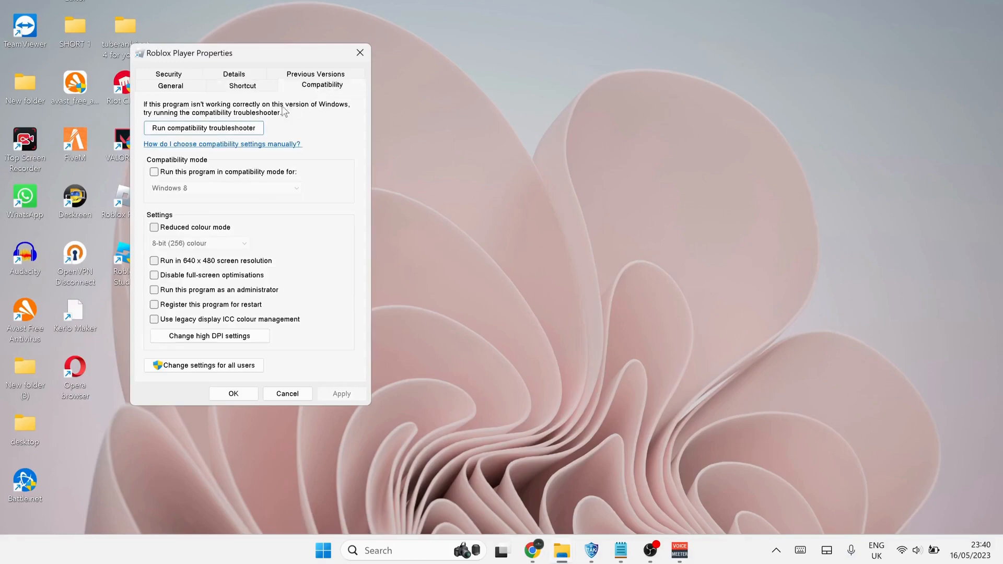
{"action": "left_click", "coordinate": [154, 173]}
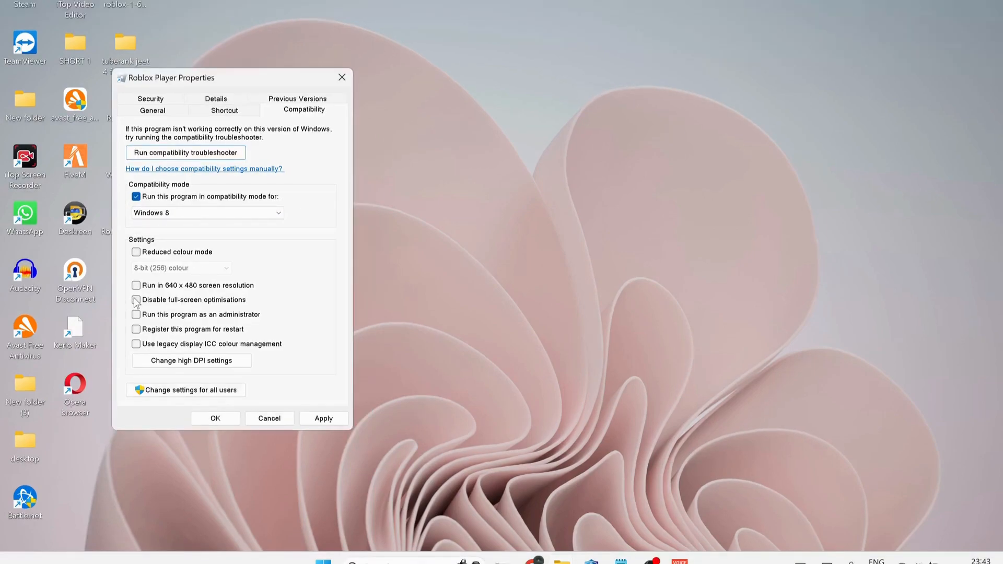
{"action": "left_click", "coordinate": [135, 314]}
{"action": "left_click", "coordinate": [318, 418]}
{"action": "left_click", "coordinate": [221, 417]}
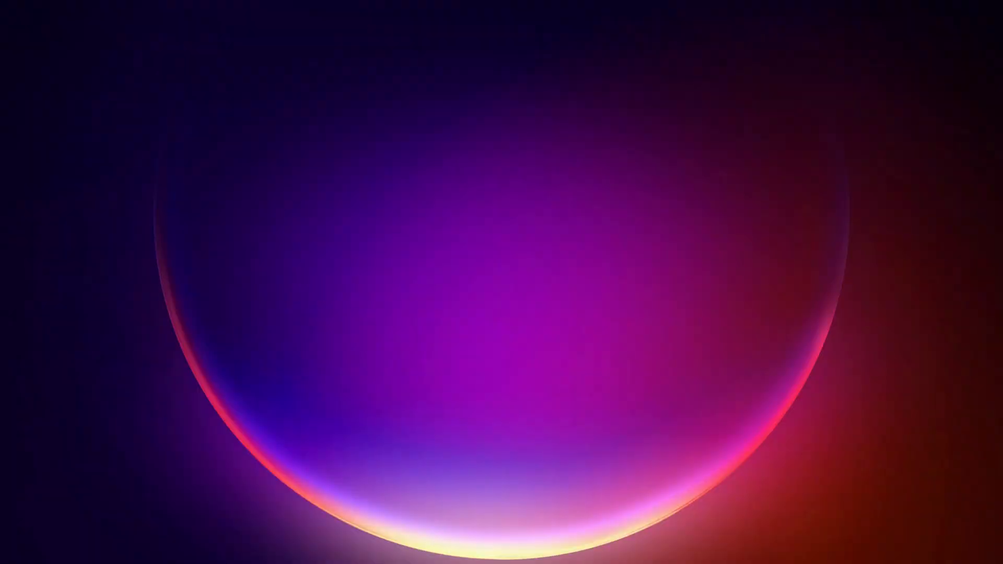
Open the list of apps allowed through Windows Defender Firewall and unlock it for changes.
{"action": "key", "text": "super"}
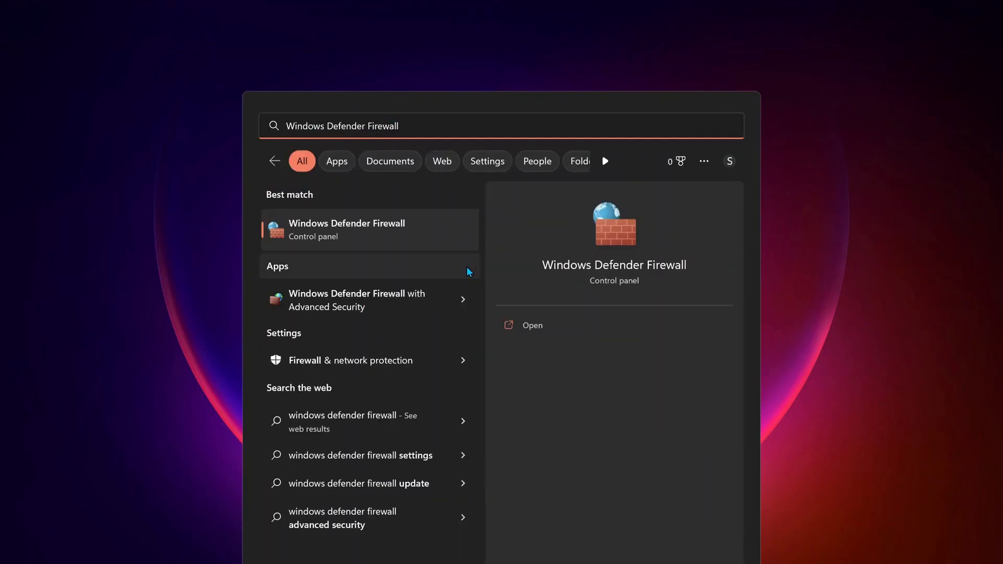
{"action": "key", "text": "Return"}
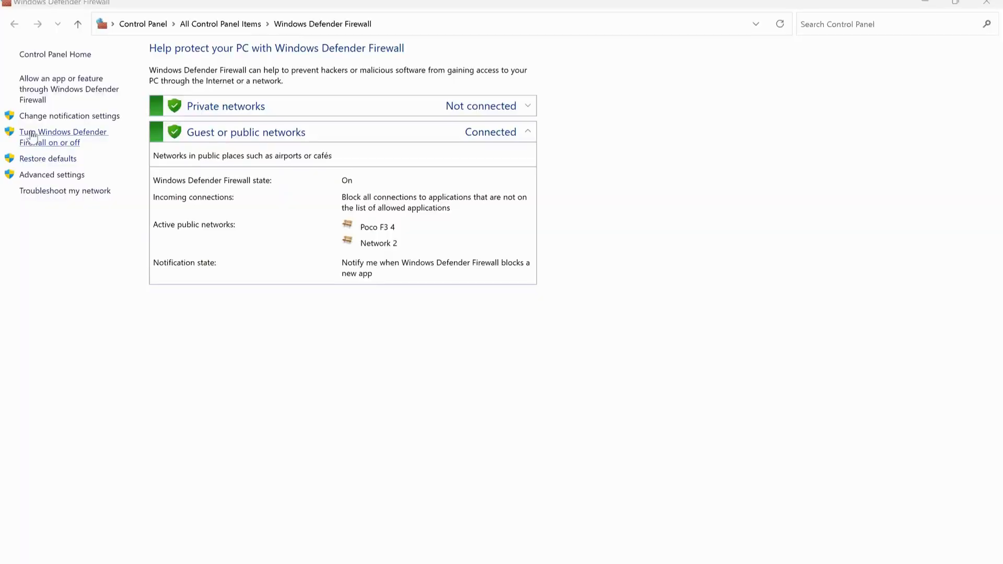
{"action": "left_click", "coordinate": [40, 85]}
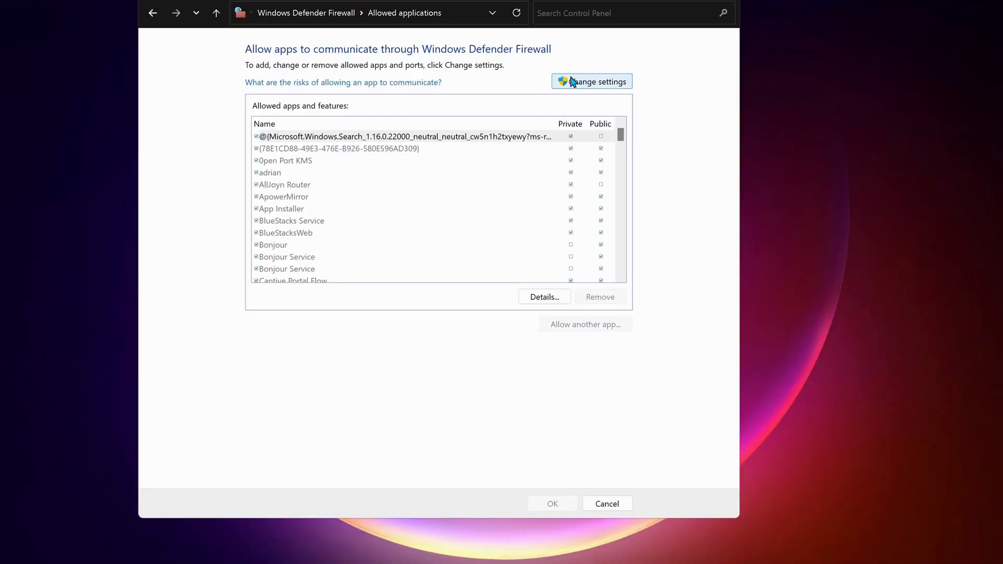
{"action": "left_click", "coordinate": [595, 83]}
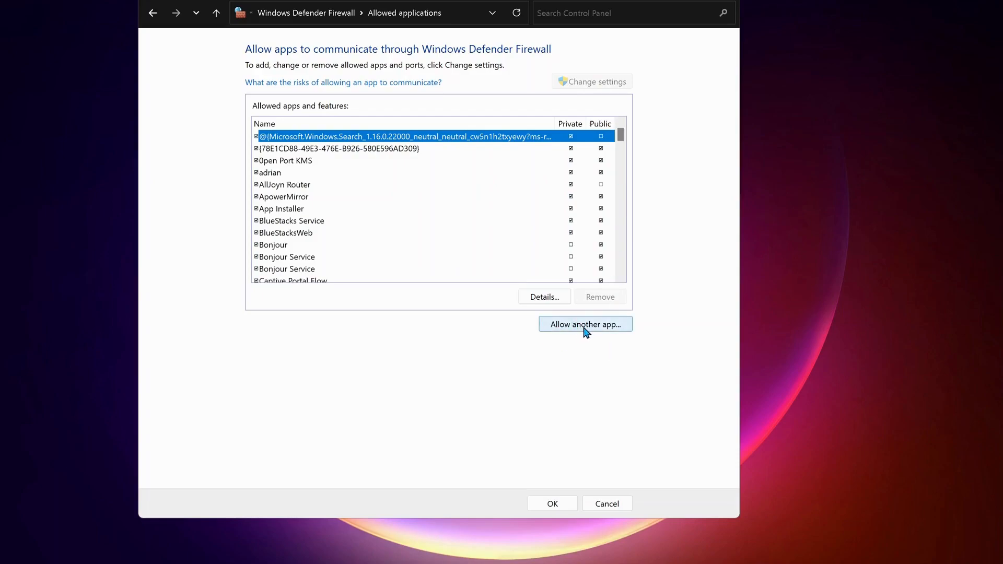
Start allowing another app and browse to C:\Program Files (x86)\Roblox\Versions to find its executable.
{"action": "left_click", "coordinate": [598, 325]}
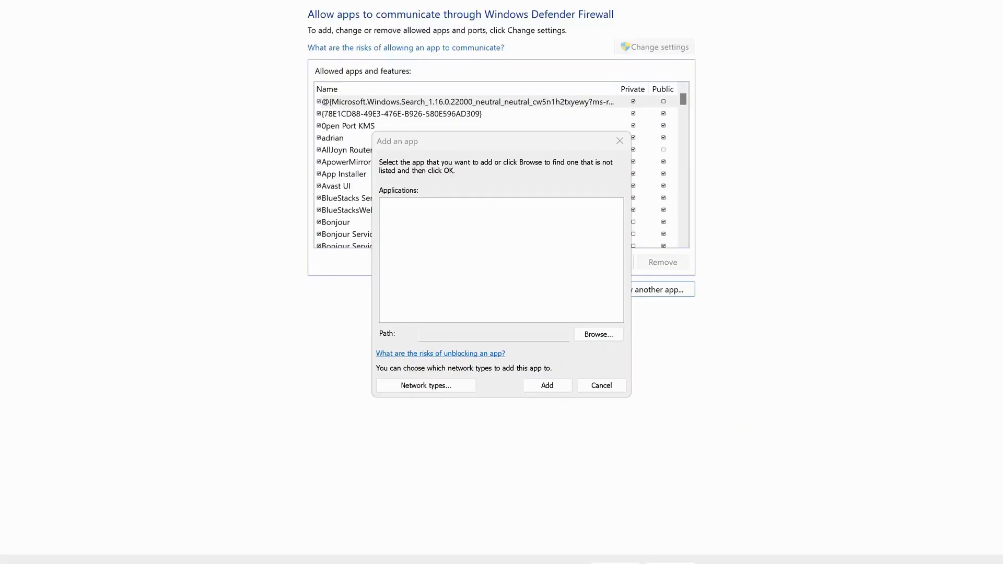
{"action": "left_click", "coordinate": [606, 335]}
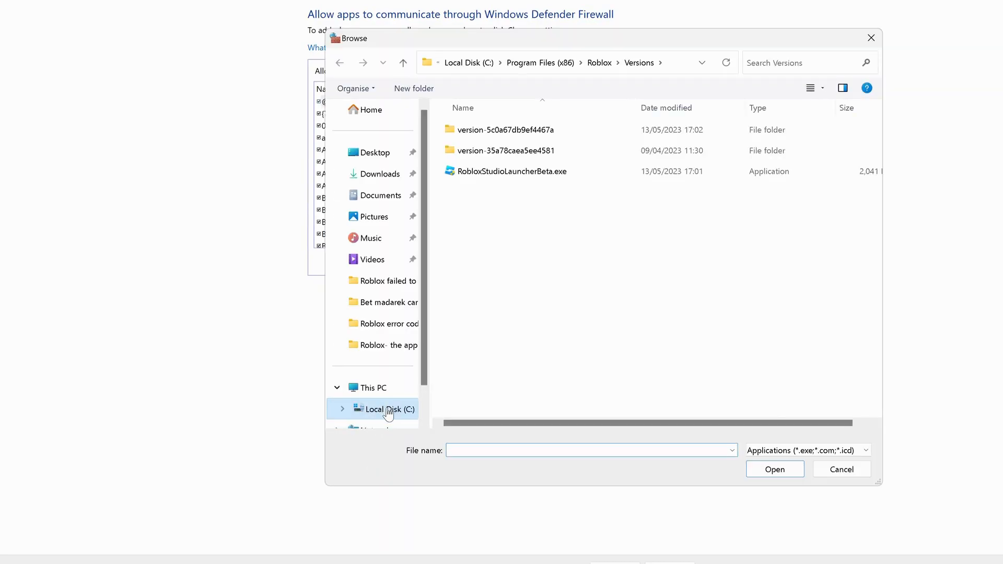
{"action": "left_click", "coordinate": [388, 410]}
{"action": "left_click", "coordinate": [470, 296]}
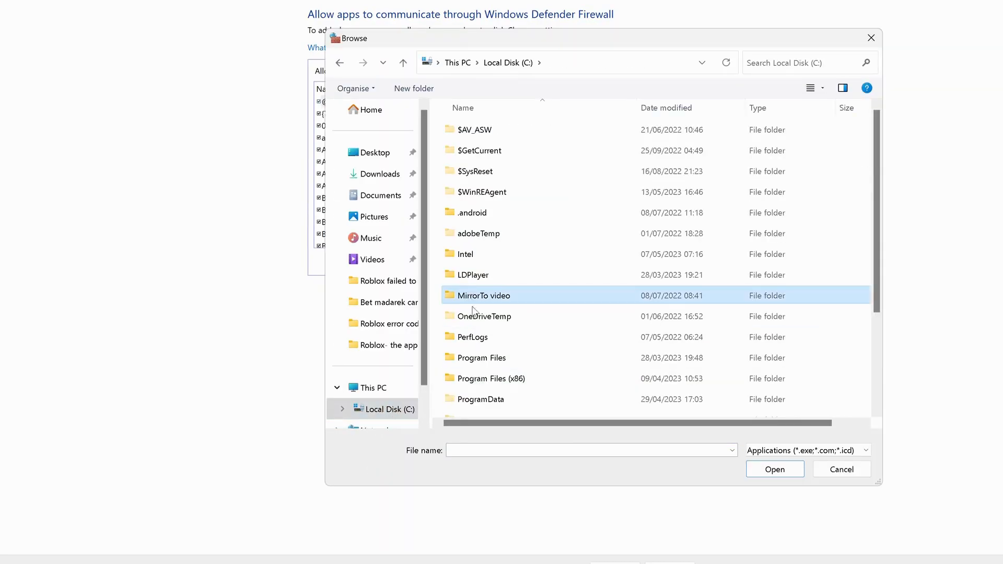
{"action": "left_click", "coordinate": [488, 382]}
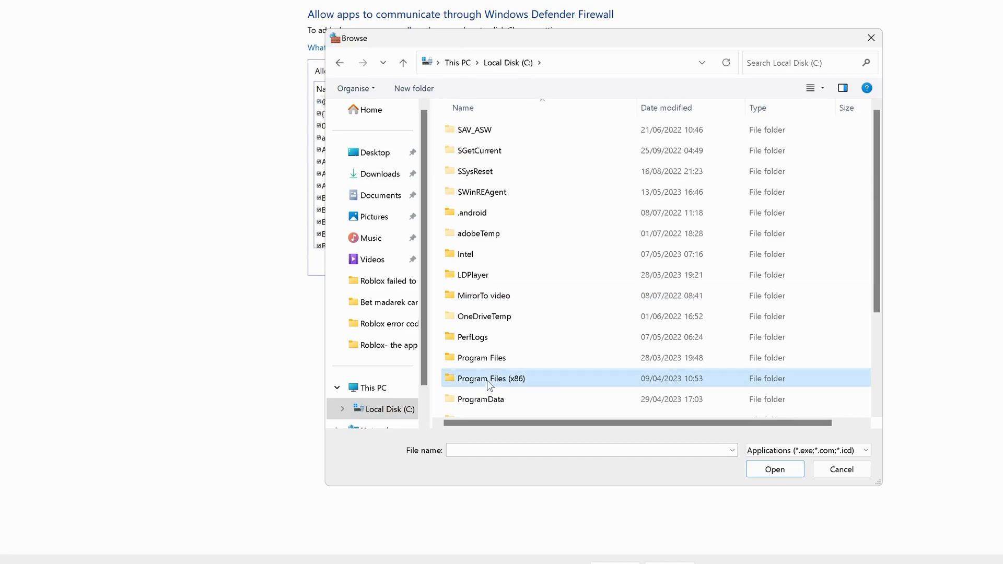
{"action": "double_click", "coordinate": [556, 387]}
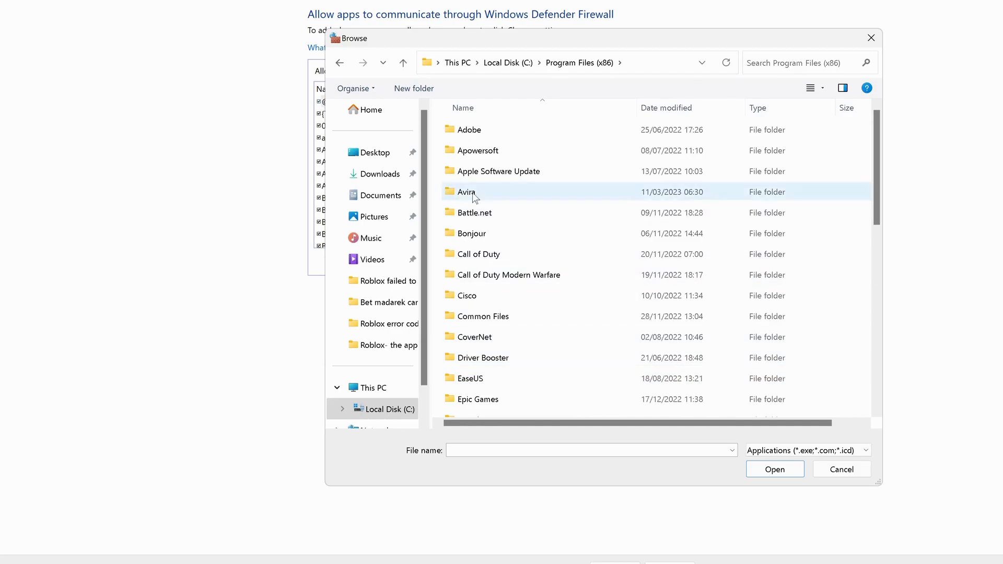
{"action": "key", "text": "r"}
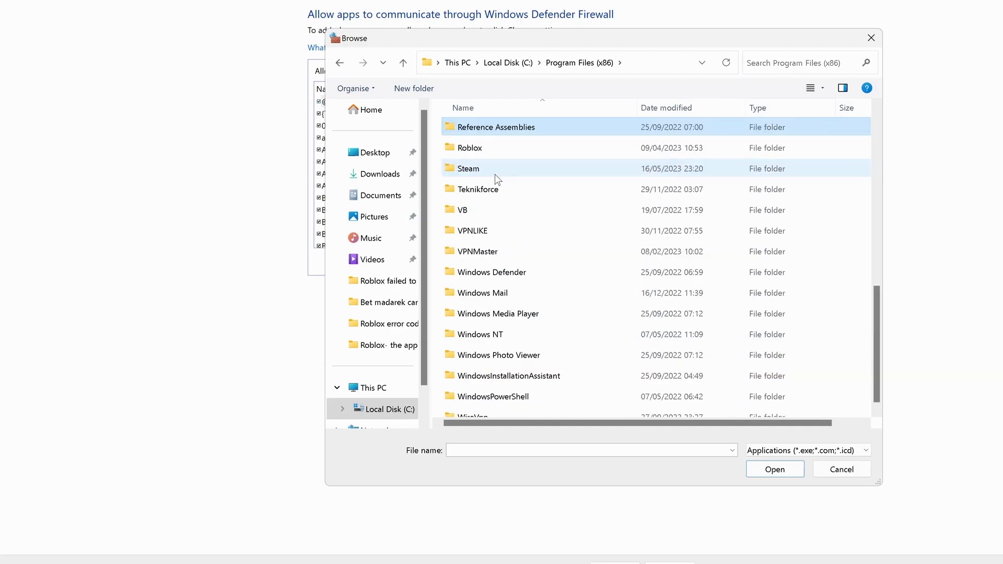
{"action": "double_click", "coordinate": [470, 146]}
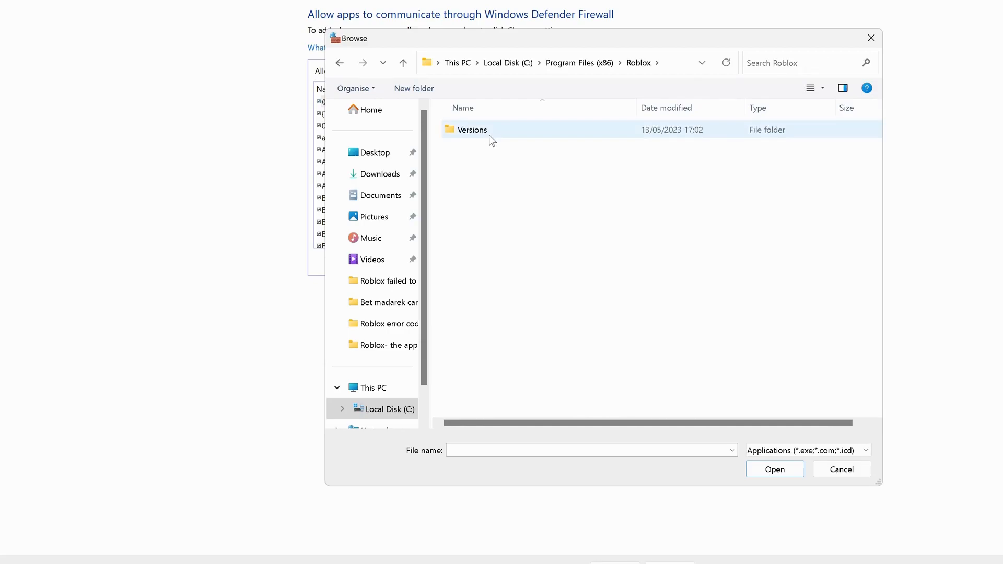
{"action": "double_click", "coordinate": [486, 135]}
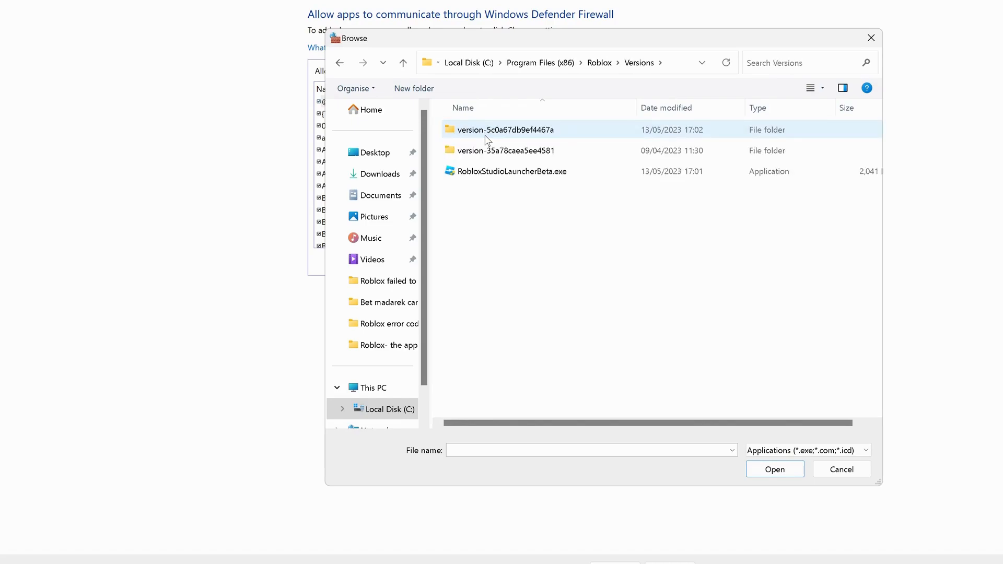
Add RobloxStudioLauncherBeta.exe to the allowed apps and permit its Roblox entry on private networks.
{"action": "left_click", "coordinate": [479, 174]}
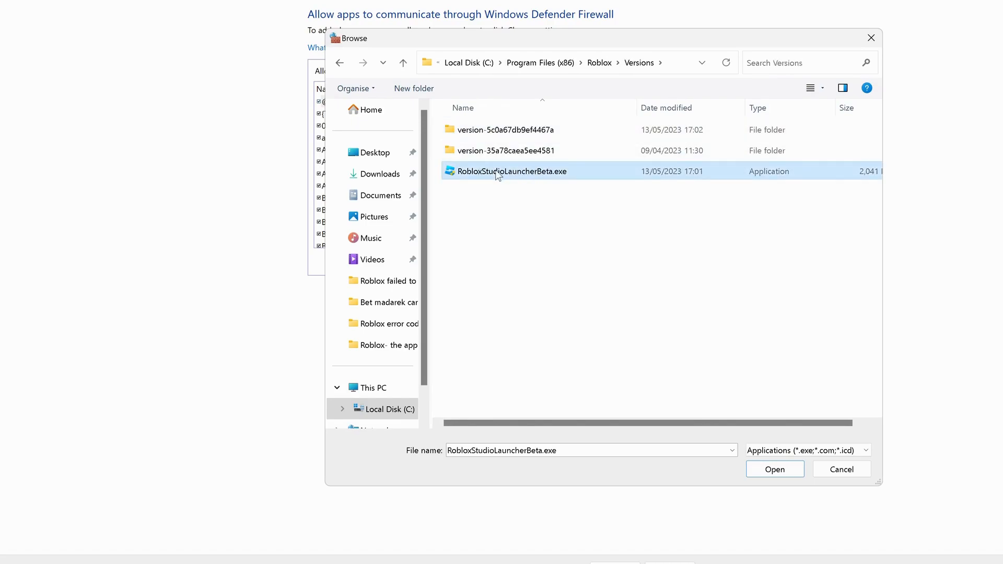
{"action": "left_click", "coordinate": [775, 470]}
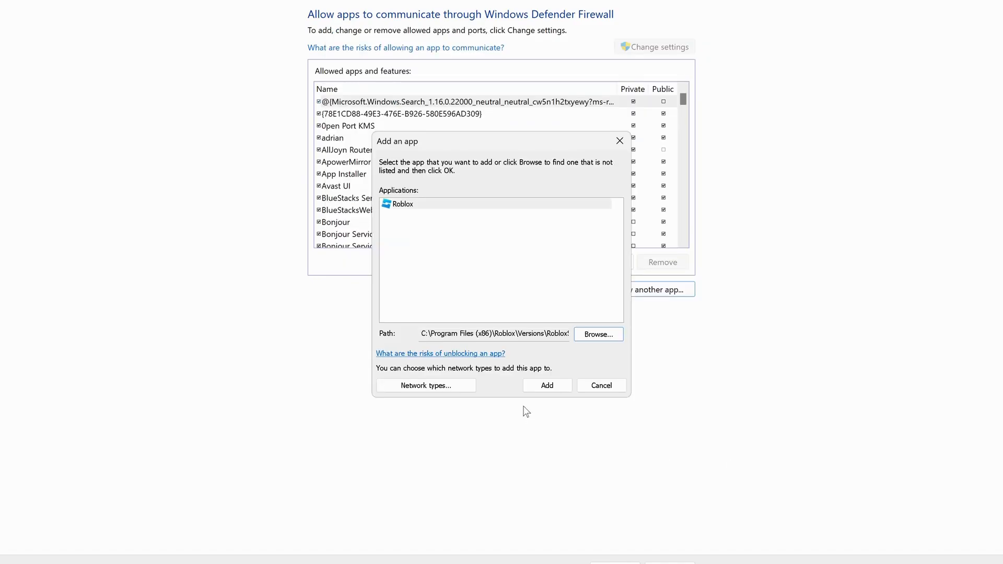
{"action": "left_click", "coordinate": [558, 388]}
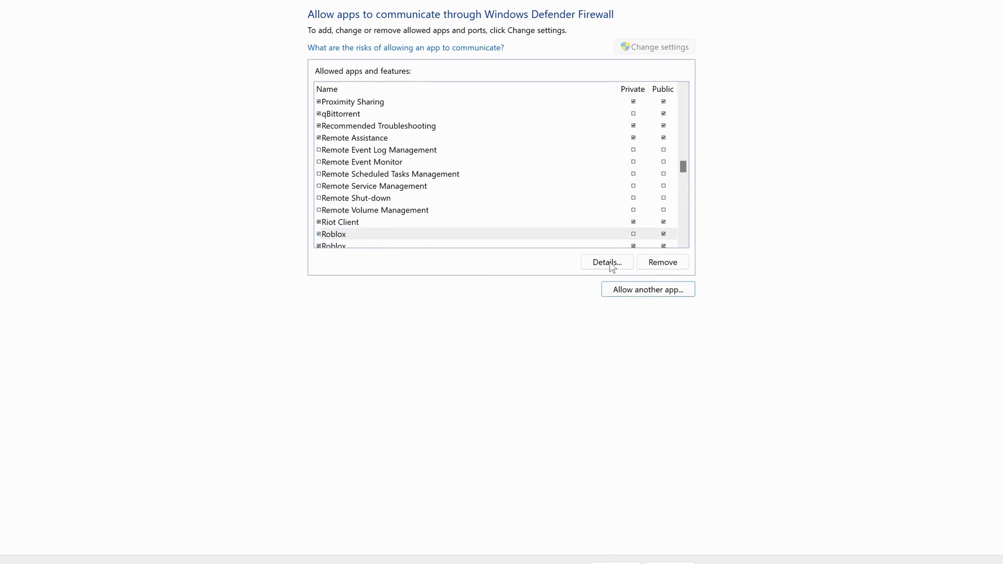
{"action": "left_click", "coordinate": [629, 234]}
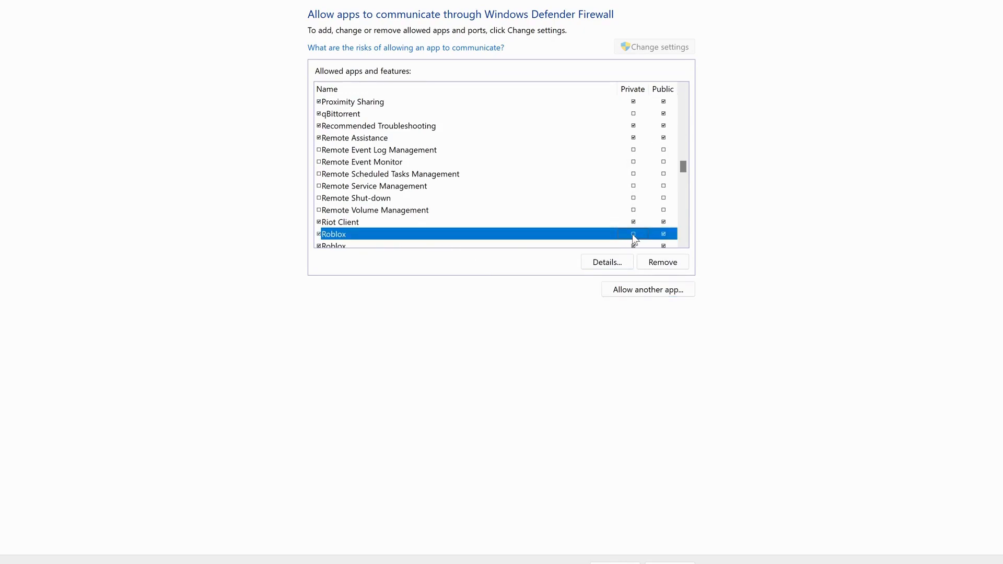
{"action": "left_click", "coordinate": [633, 234]}
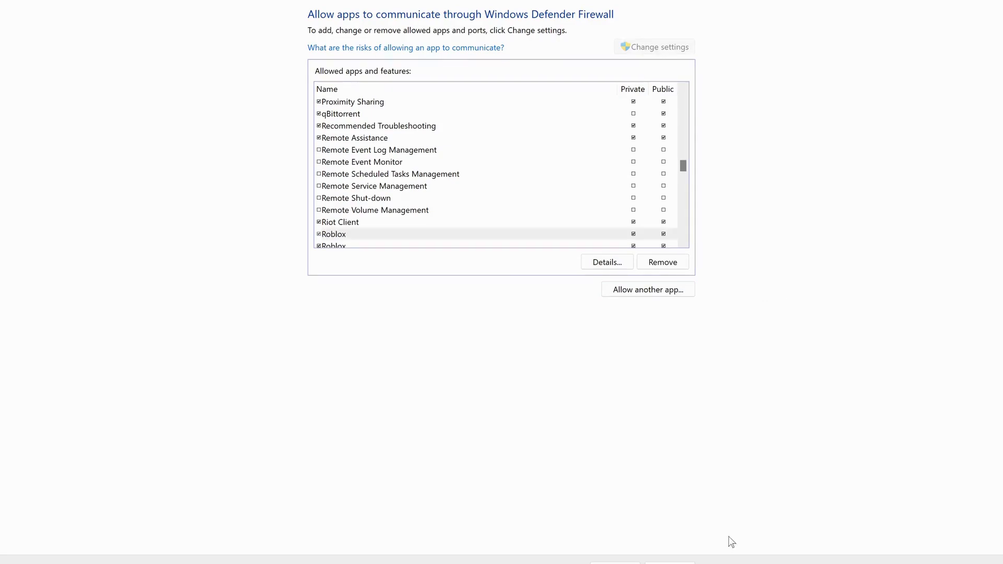
Start allowing a second app and browse to the version-5c0a67db9ef4467a folder in Program Files (x86)\Roblox\Versions.
{"action": "left_click", "coordinate": [634, 291]}
{"action": "left_click", "coordinate": [596, 335]}
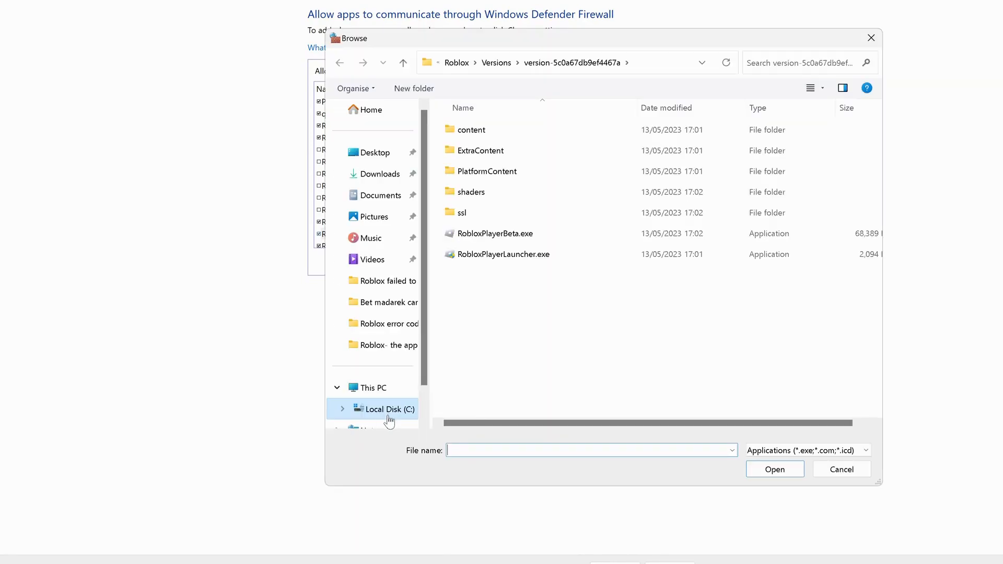
{"action": "left_click", "coordinate": [388, 417]}
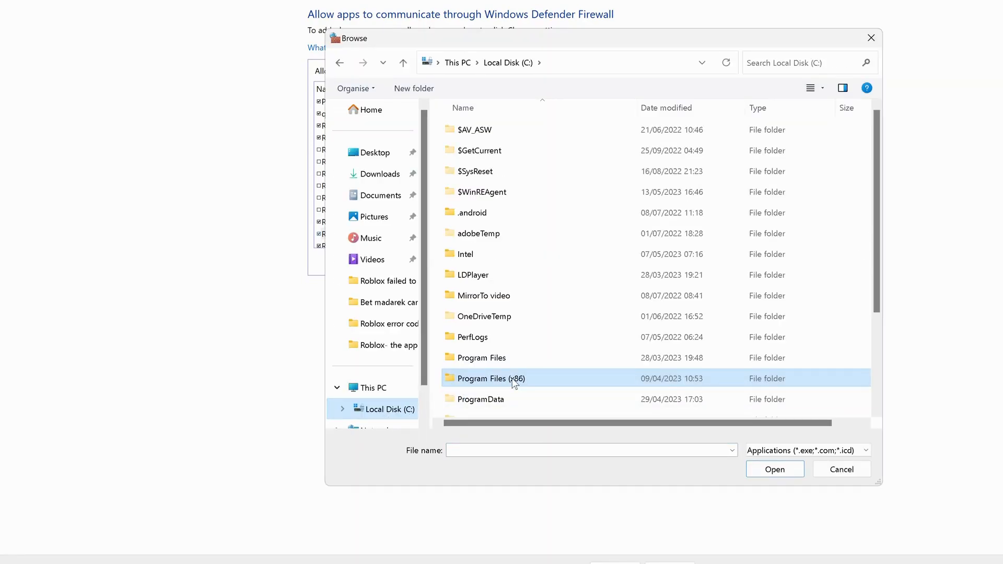
{"action": "double_click", "coordinate": [554, 378]}
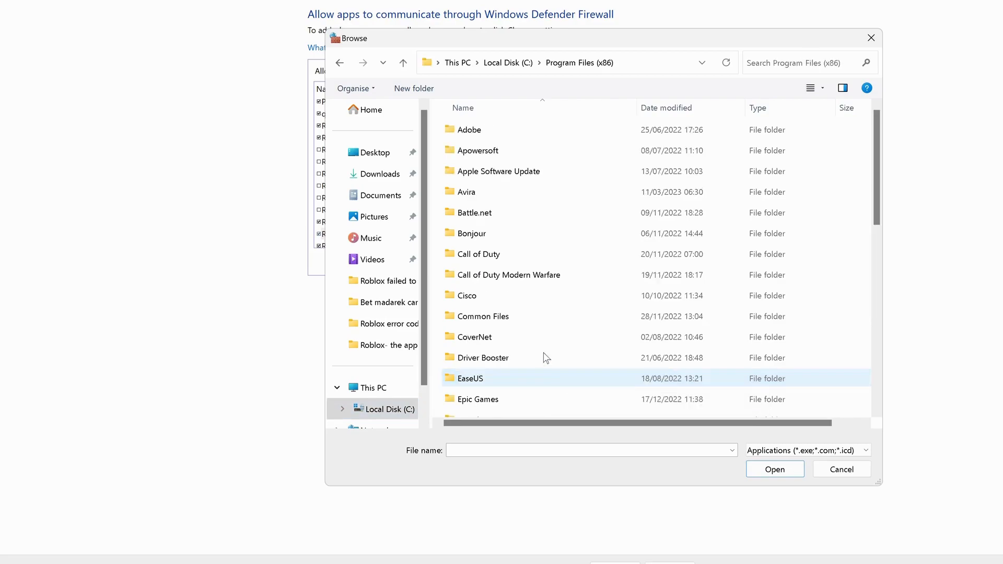
{"action": "key", "text": "r"}
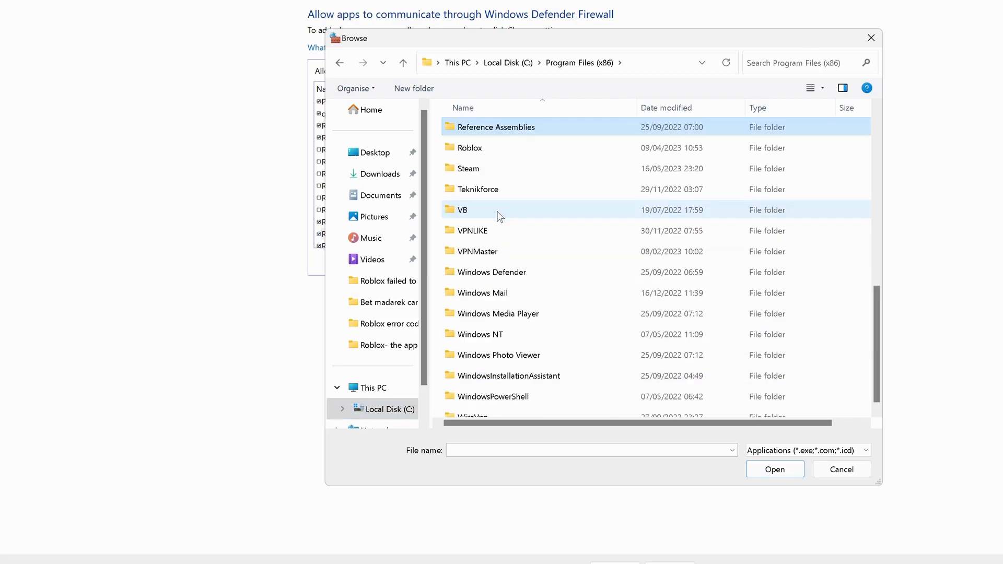
{"action": "double_click", "coordinate": [480, 147]}
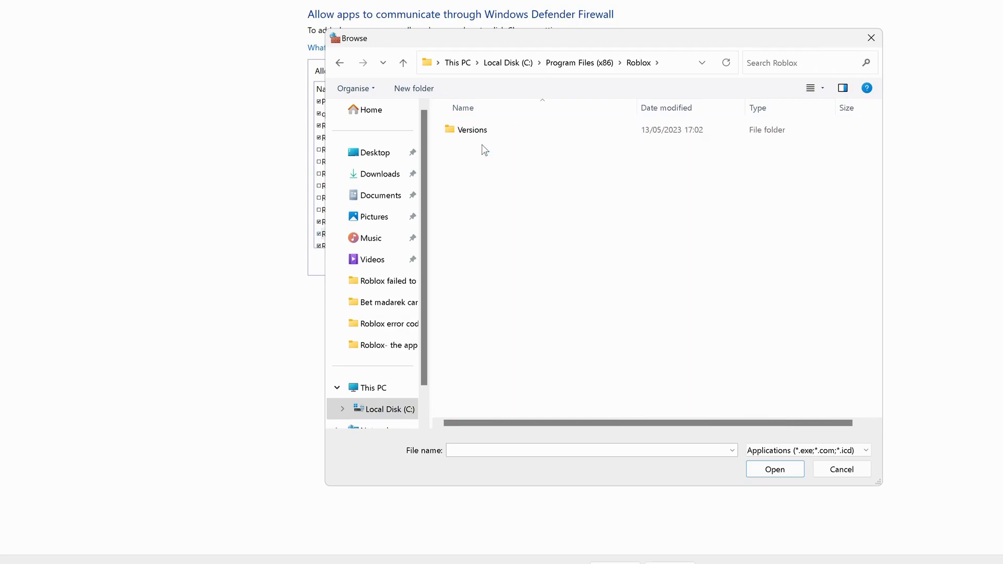
{"action": "double_click", "coordinate": [480, 134]}
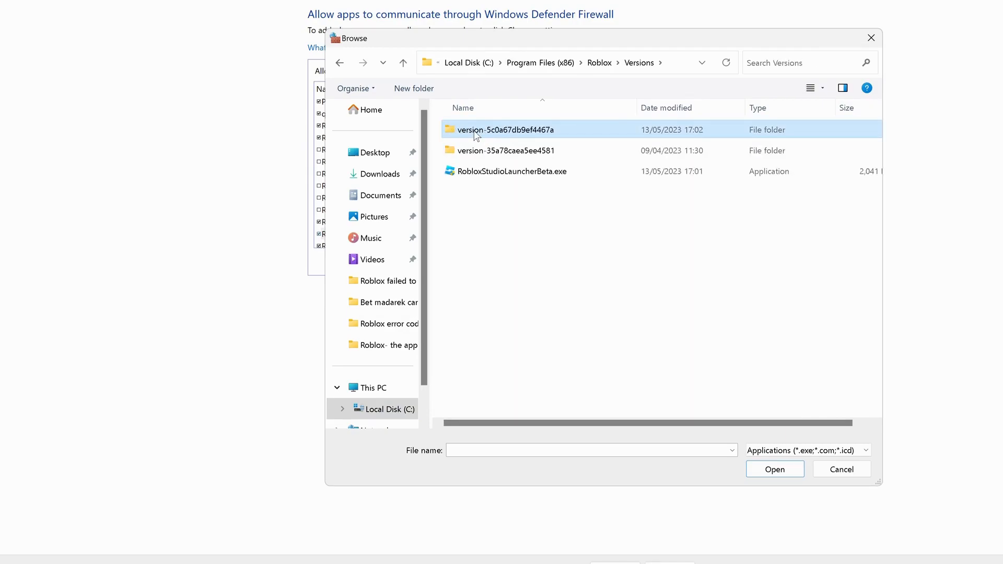
{"action": "double_click", "coordinate": [477, 134]}
Add RobloxPlayerLauncher.exe to the allowed apps and save the firewall settings.
{"action": "left_click", "coordinate": [483, 256]}
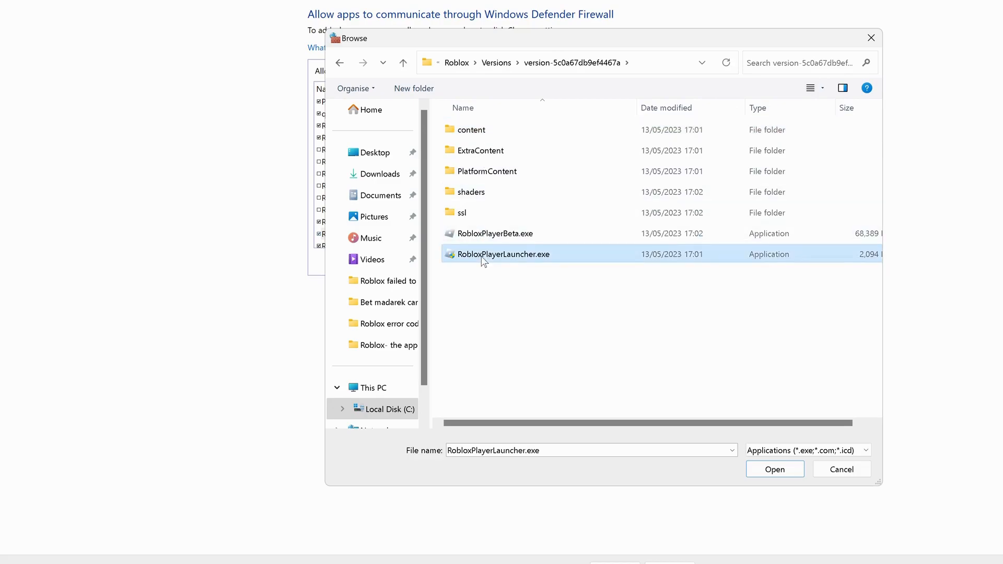
{"action": "left_click", "coordinate": [770, 470]}
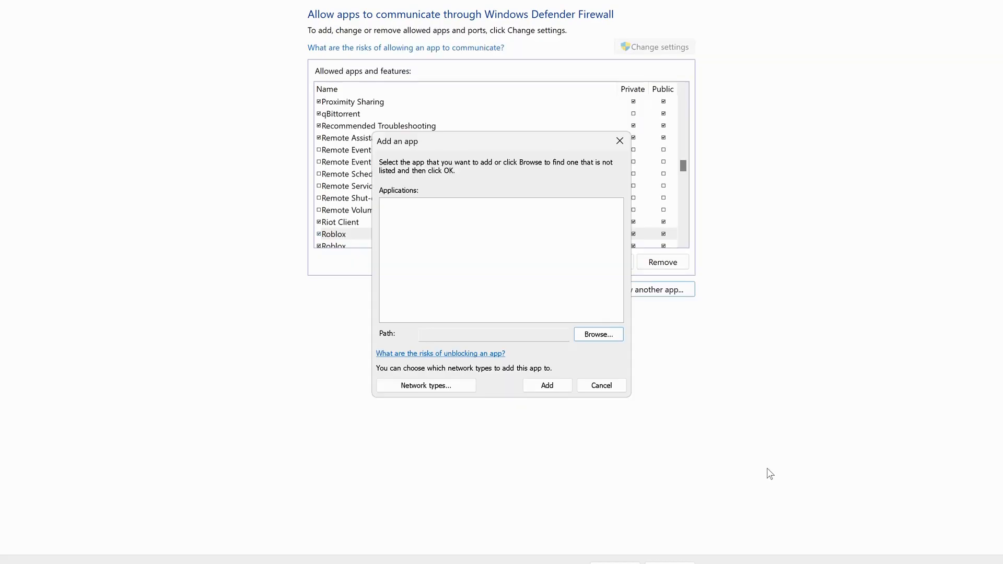
{"action": "left_click", "coordinate": [548, 387]}
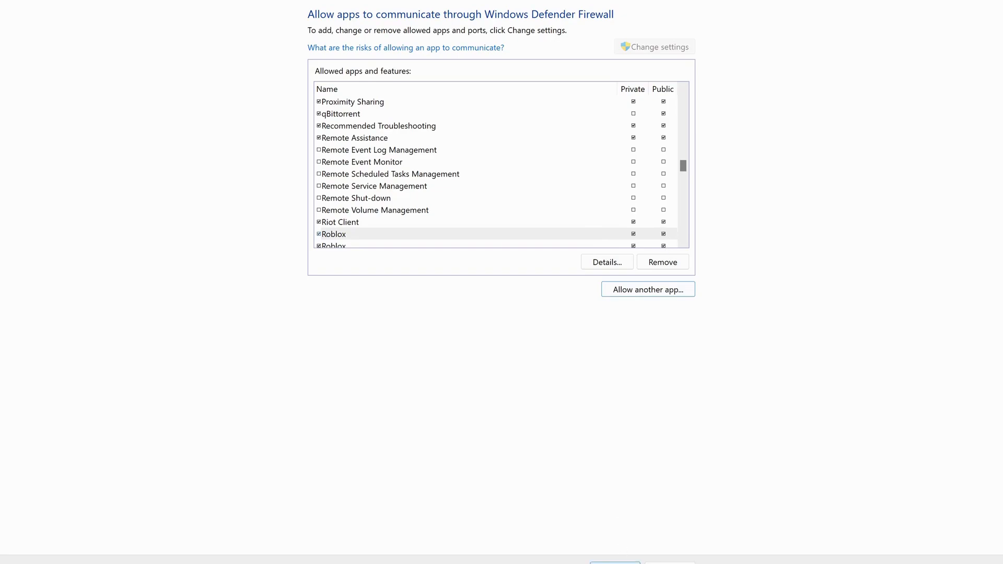
{"action": "left_click", "coordinate": [615, 562]}
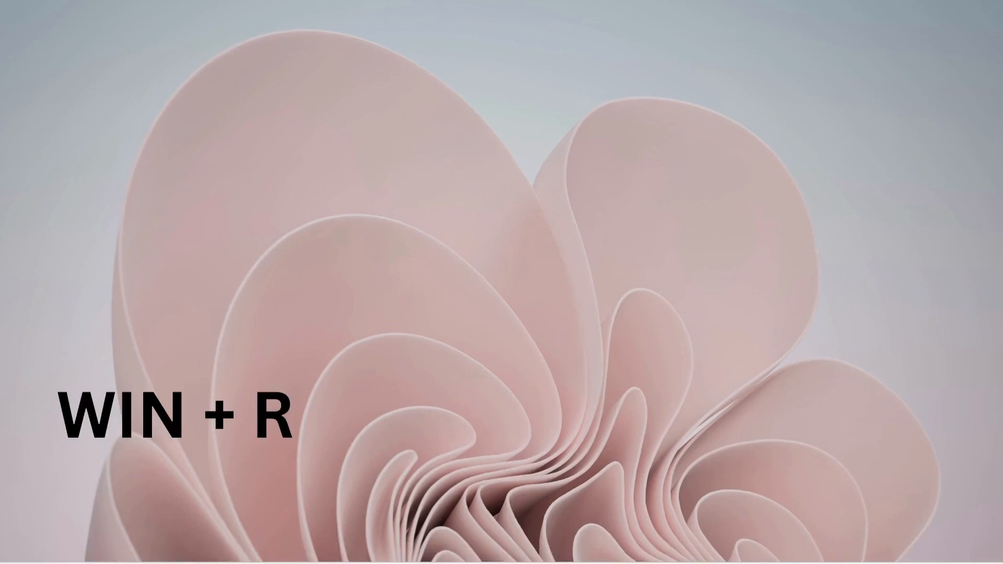
Open Programs and Features by running appwiz.cpl and select Roblox Player in the list of installed programs.
{"action": "key", "text": "super+r"}
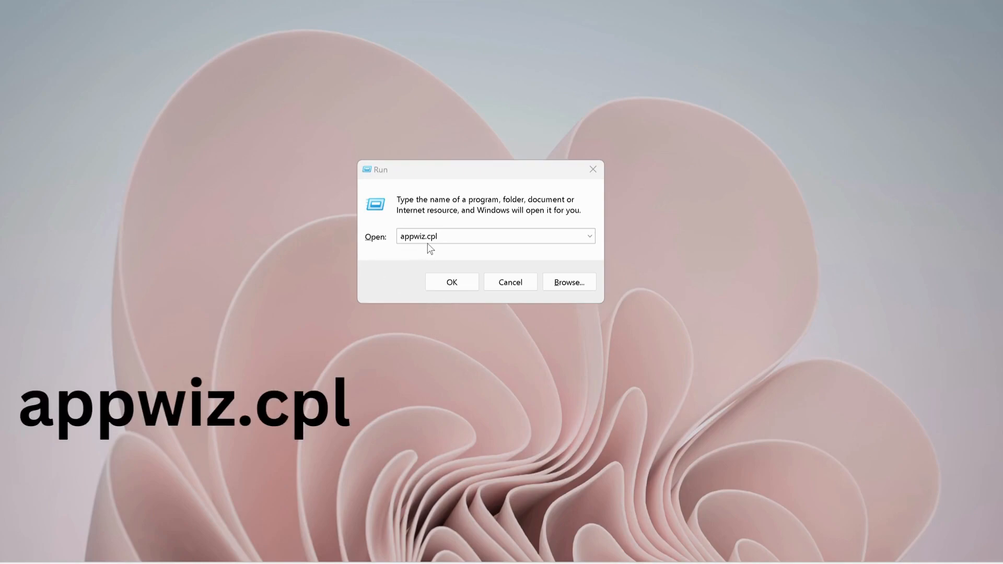
{"action": "left_click", "coordinate": [455, 283]}
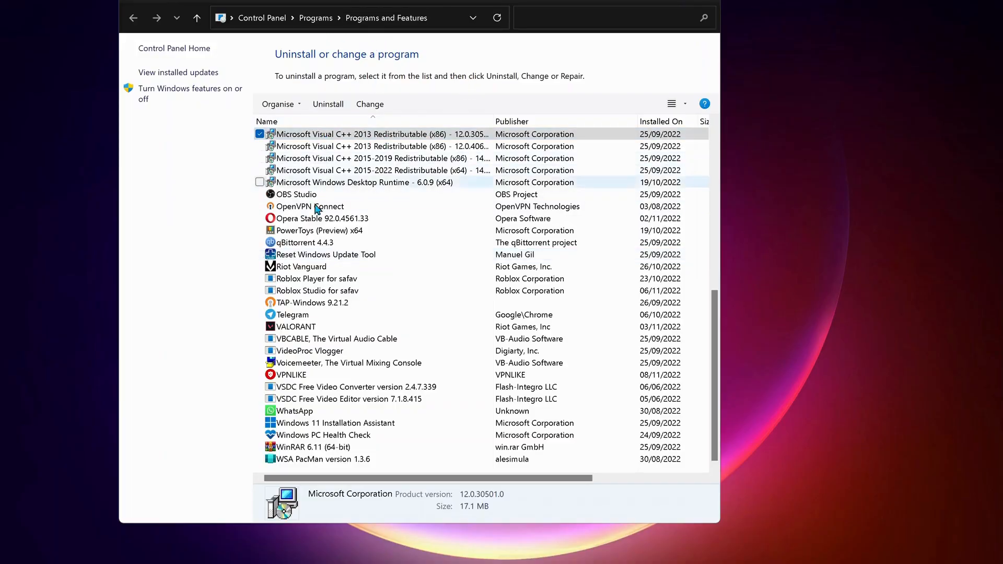
{"action": "left_click", "coordinate": [283, 278]}
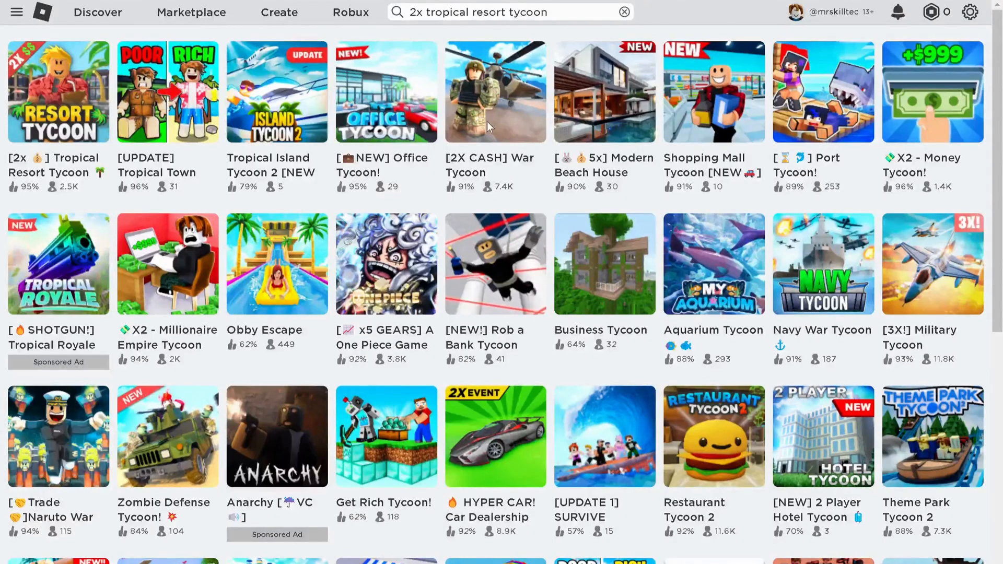
Switch to the Roblox website, launch [2X CASH] War Tycoon from the search results and download the Roblox installer.
{"action": "left_click", "coordinate": [487, 121]}
{"action": "left_click", "coordinate": [641, 277]}
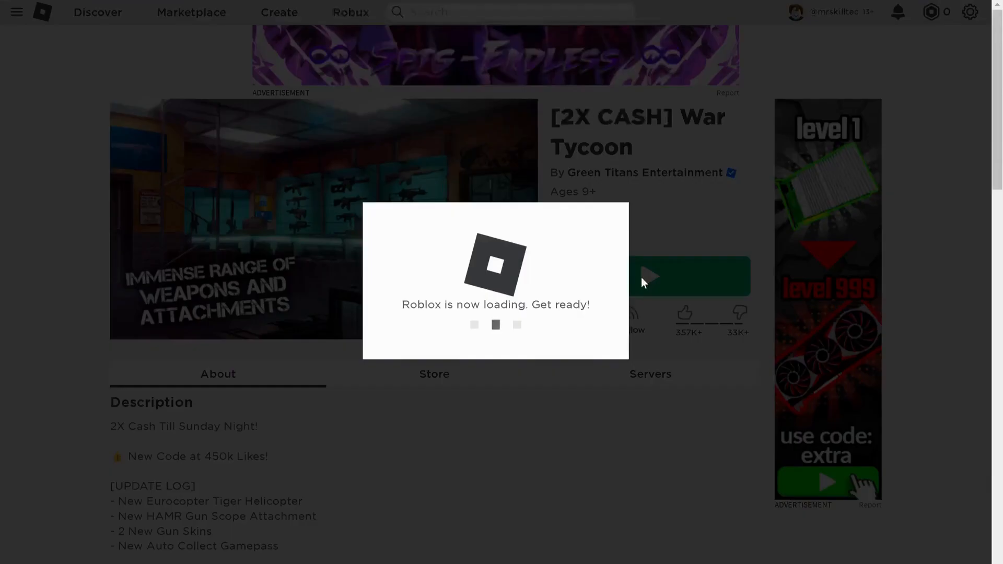
{"action": "left_click", "coordinate": [637, 97]}
{"action": "scroll", "coordinate": [589, 271], "scroll_direction": "down", "scroll_amount": 15}
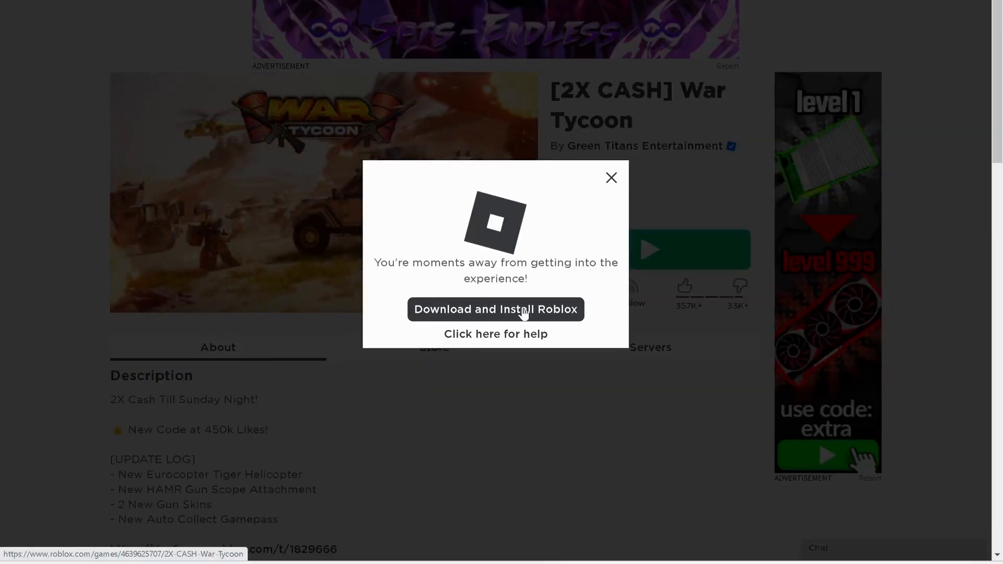
{"action": "left_click", "coordinate": [519, 315]}
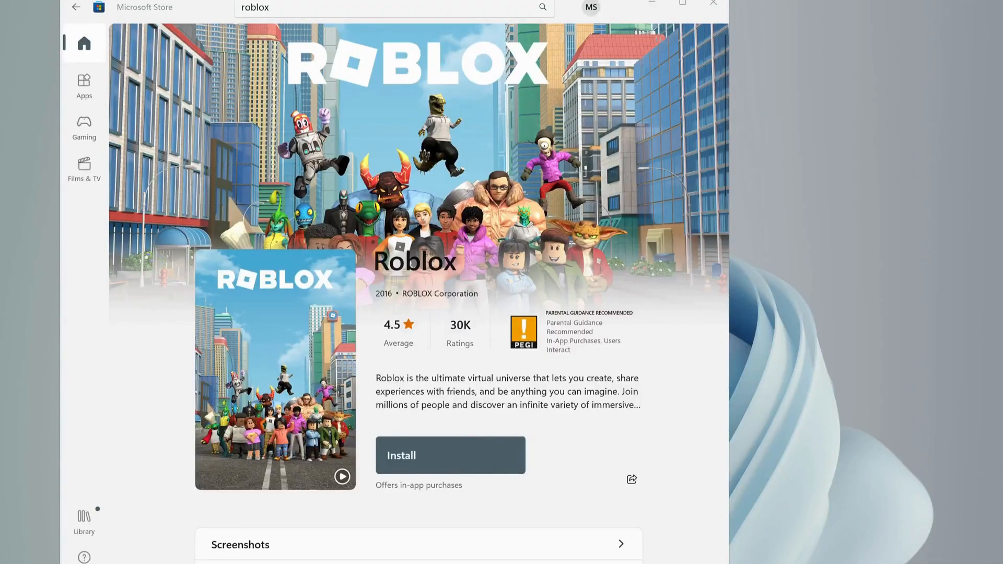
Switch to the Microsoft Store and install Roblox from its product page.
{"action": "left_click", "coordinate": [428, 452]}
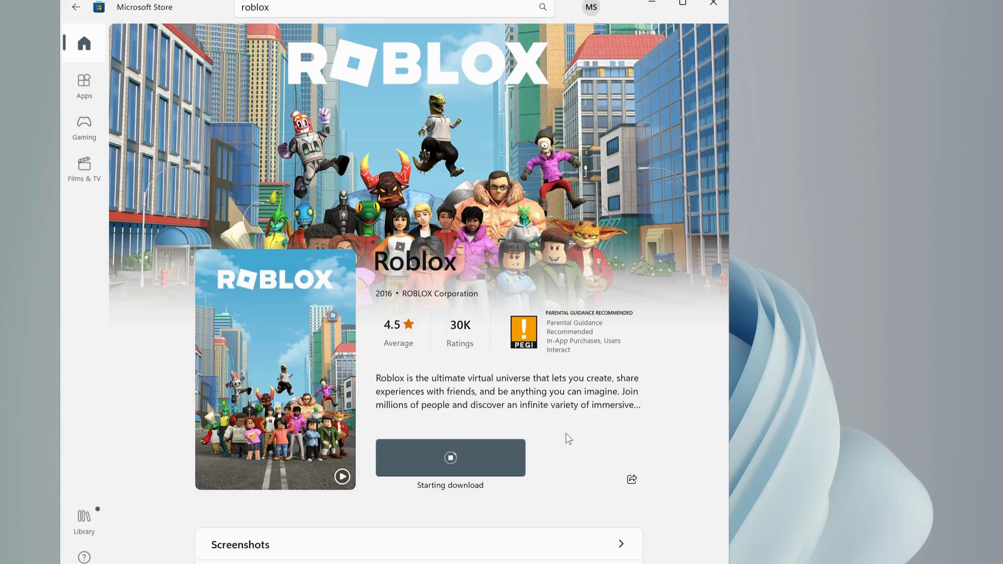